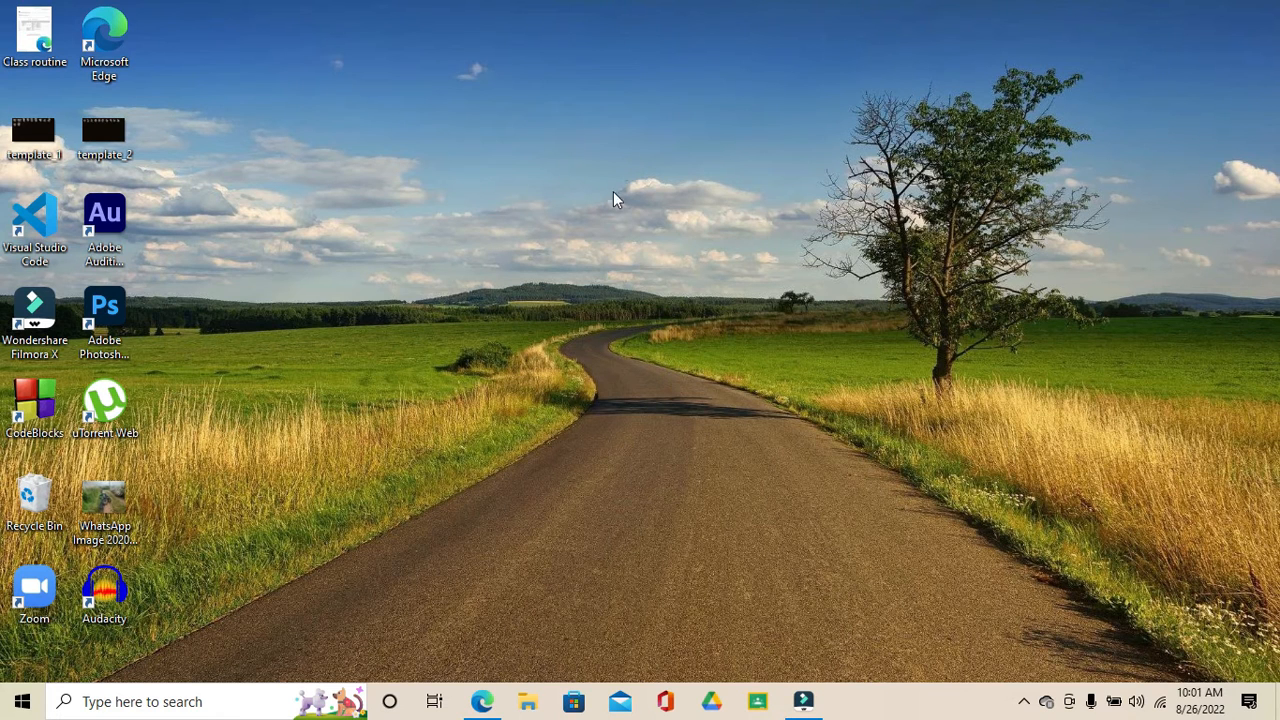
- Switch to Microsoft Edge, search the web for Adobe Express and open the express.adobe.com site
{"action": "left_click", "coordinate": [482, 702]}
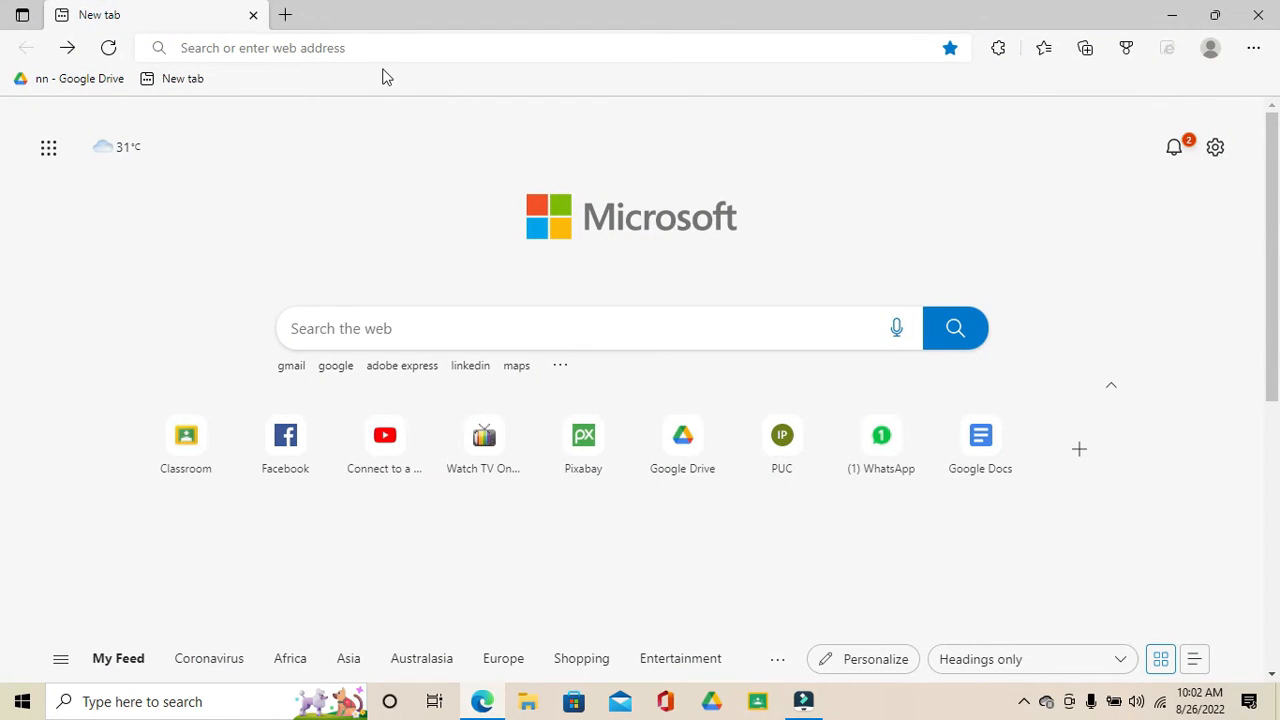
{"action": "left_click", "coordinate": [325, 46]}
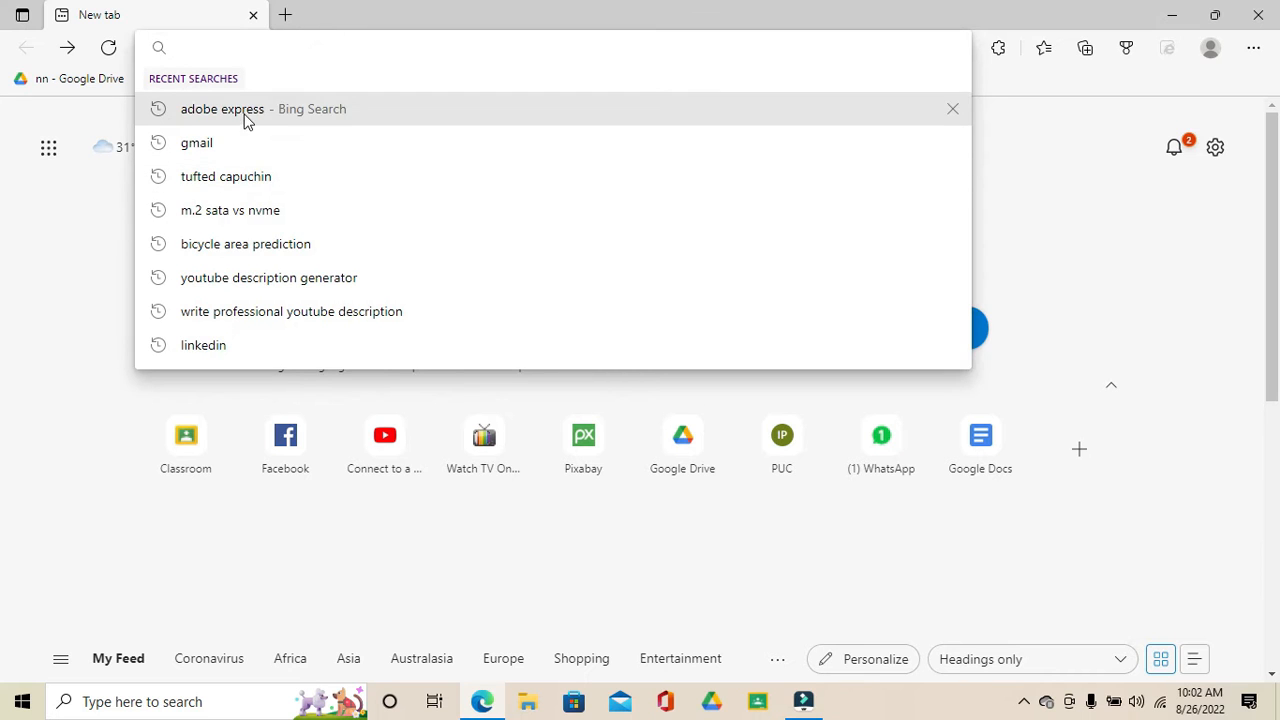
{"action": "type", "text": "ado"}
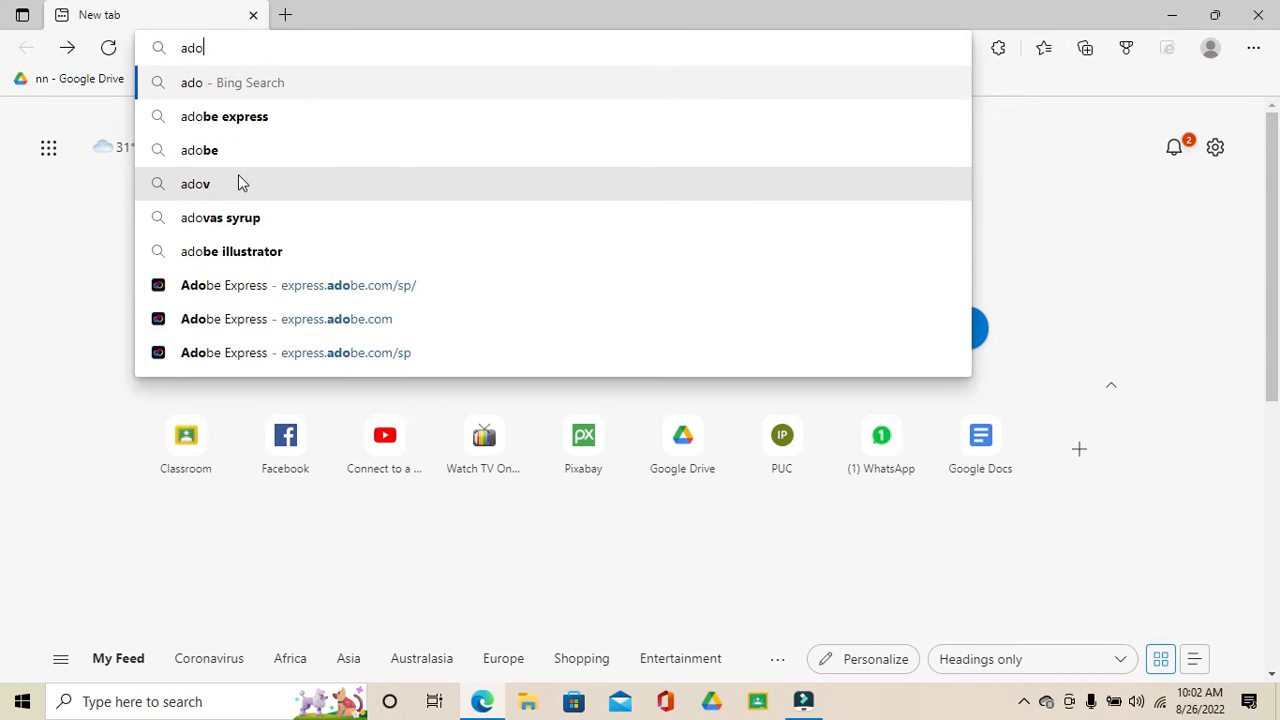
{"action": "type", "text": "be"}
{"action": "key", "text": "Return"}
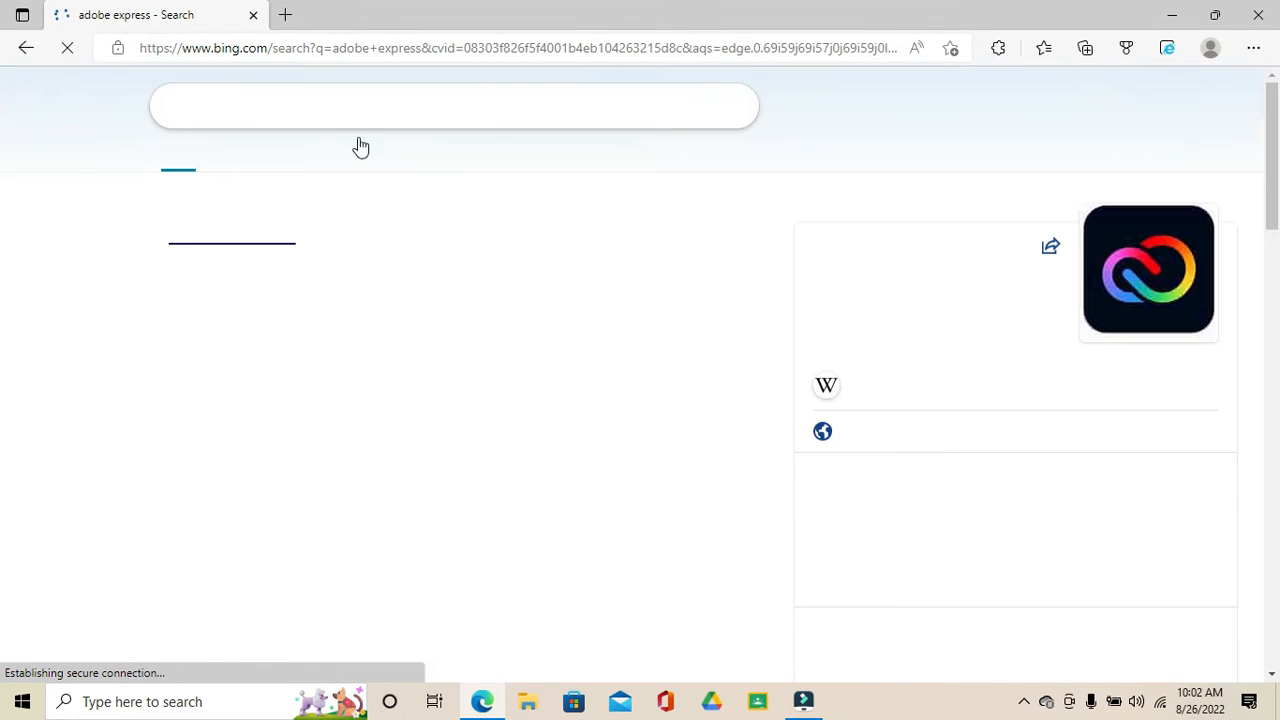
{"action": "left_click", "coordinate": [231, 236]}
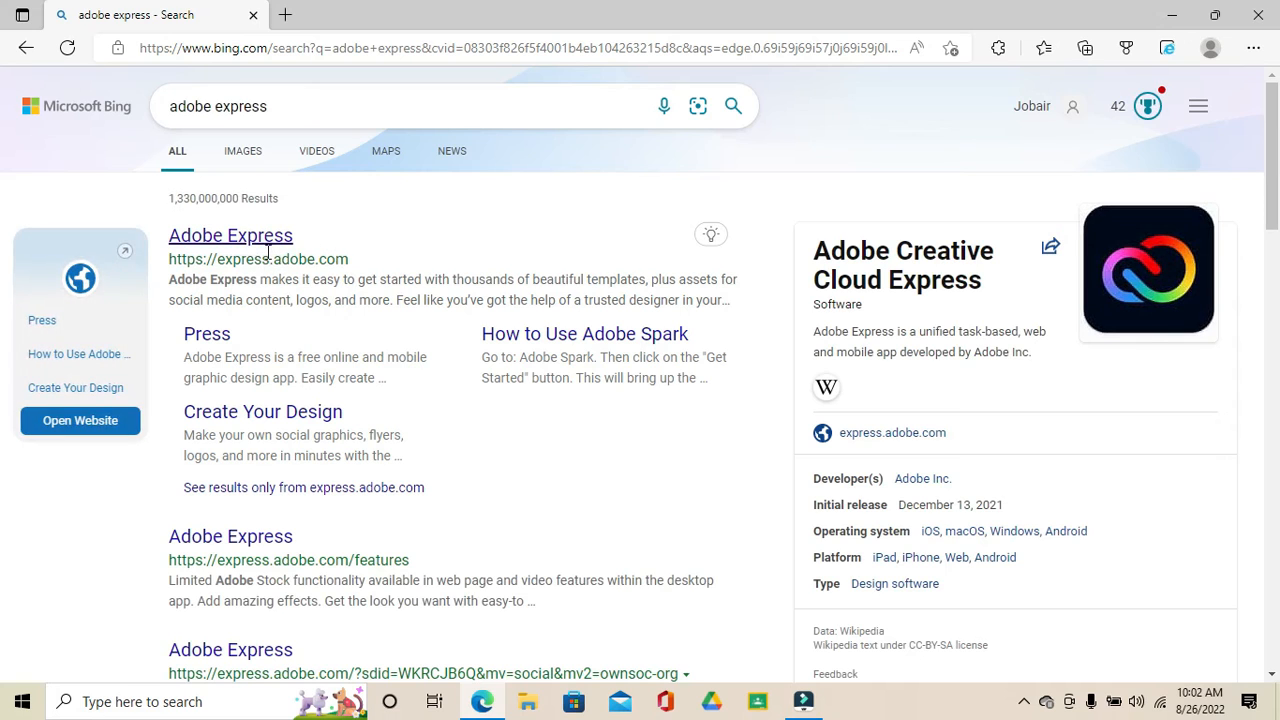
{"action": "left_click", "coordinate": [243, 235]}
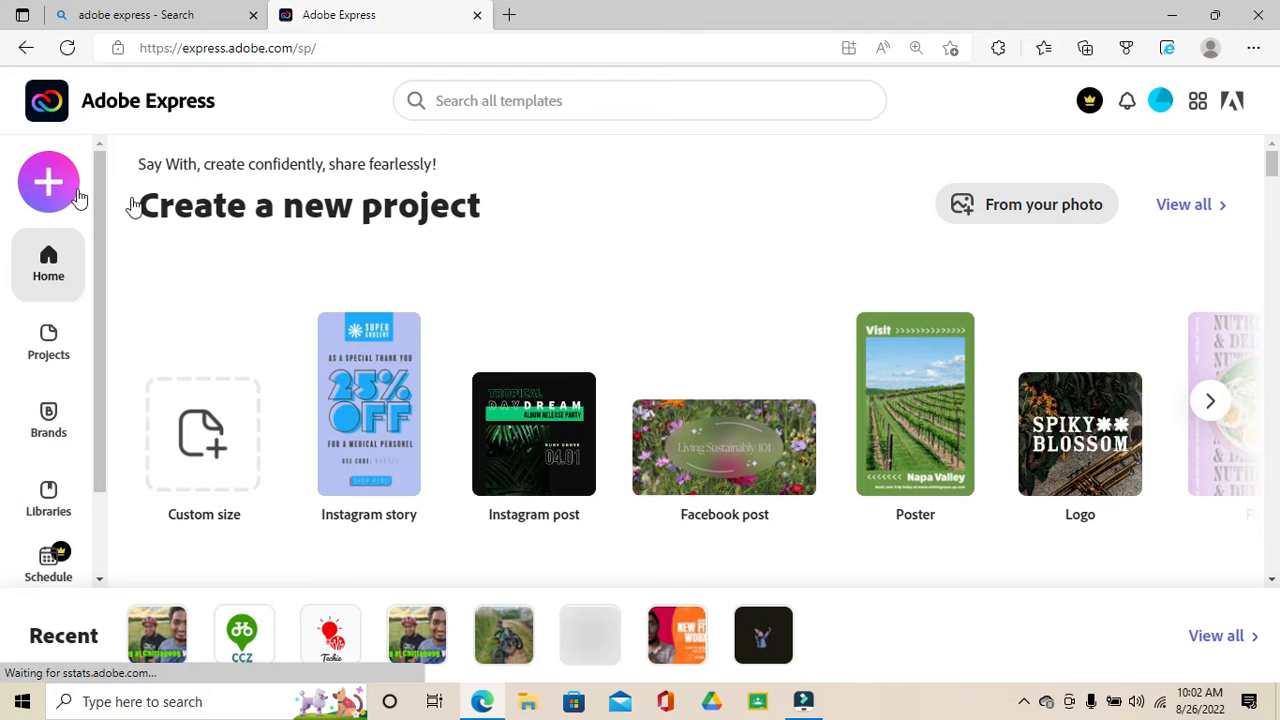
- Create a new logo project and close the logo templates to keep a blank canvas
{"action": "left_click", "coordinate": [57, 175]}
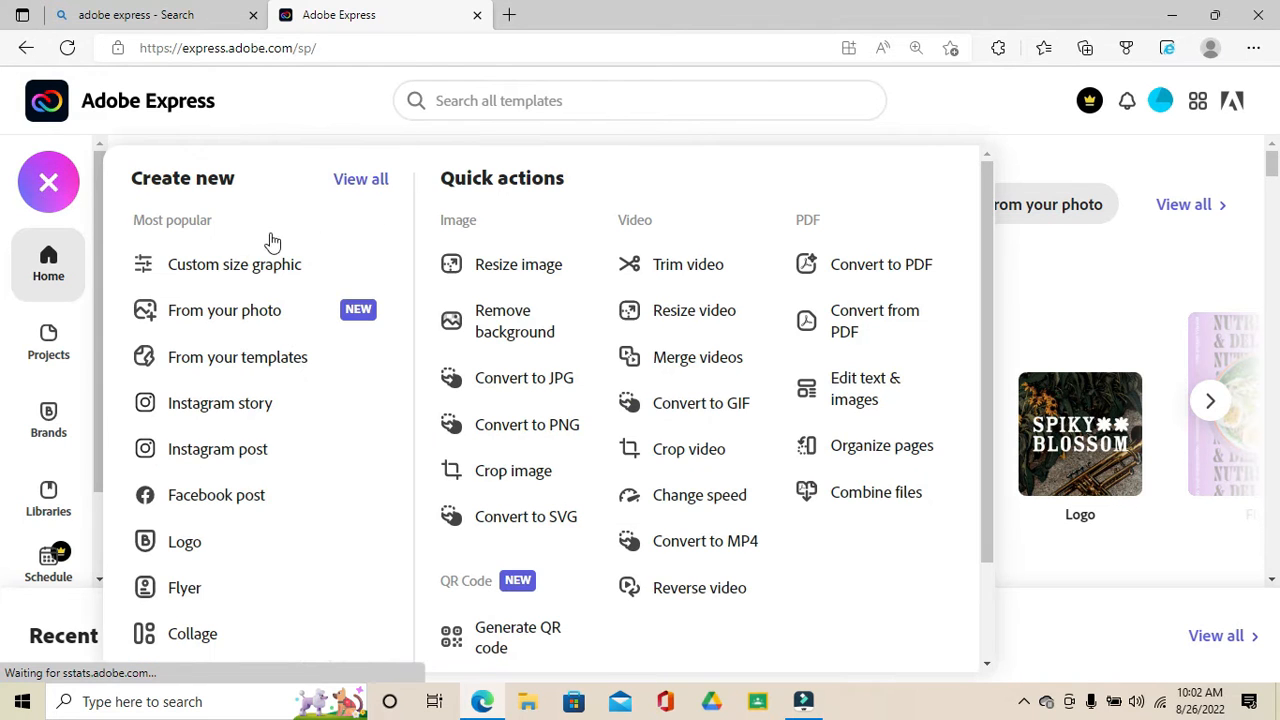
{"action": "left_click", "coordinate": [190, 553]}
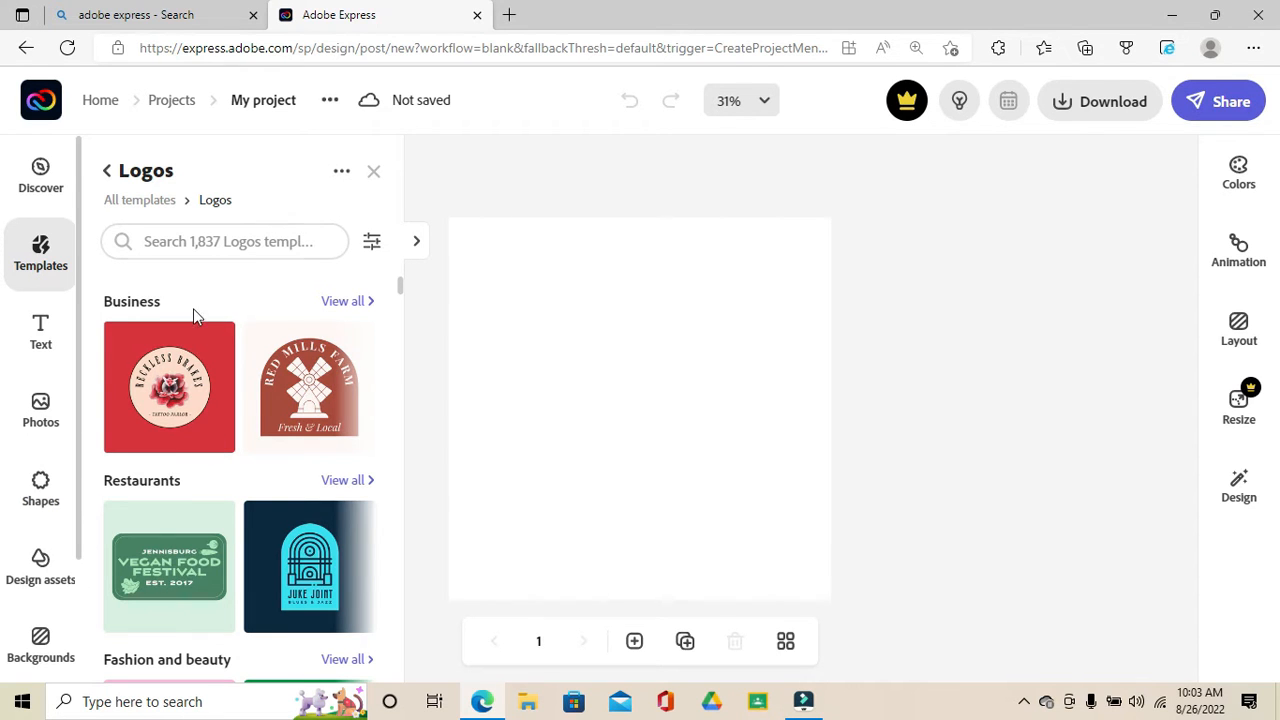
{"action": "scroll", "coordinate": [303, 477], "scroll_direction": "down", "scroll_amount": 4}
{"action": "scroll", "coordinate": [320, 474], "scroll_direction": "up", "scroll_amount": 1}
{"action": "left_click", "coordinate": [372, 171]}
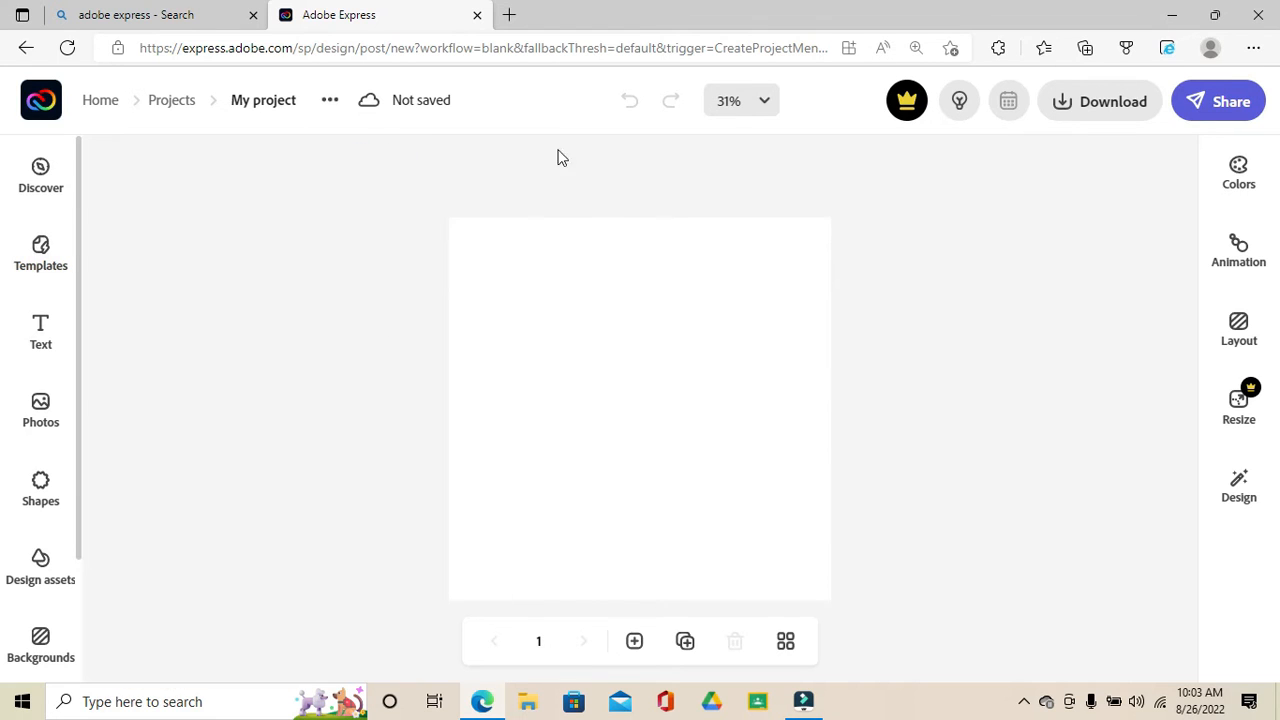
- Search the shape library for "tech"
{"action": "left_click", "coordinate": [33, 486]}
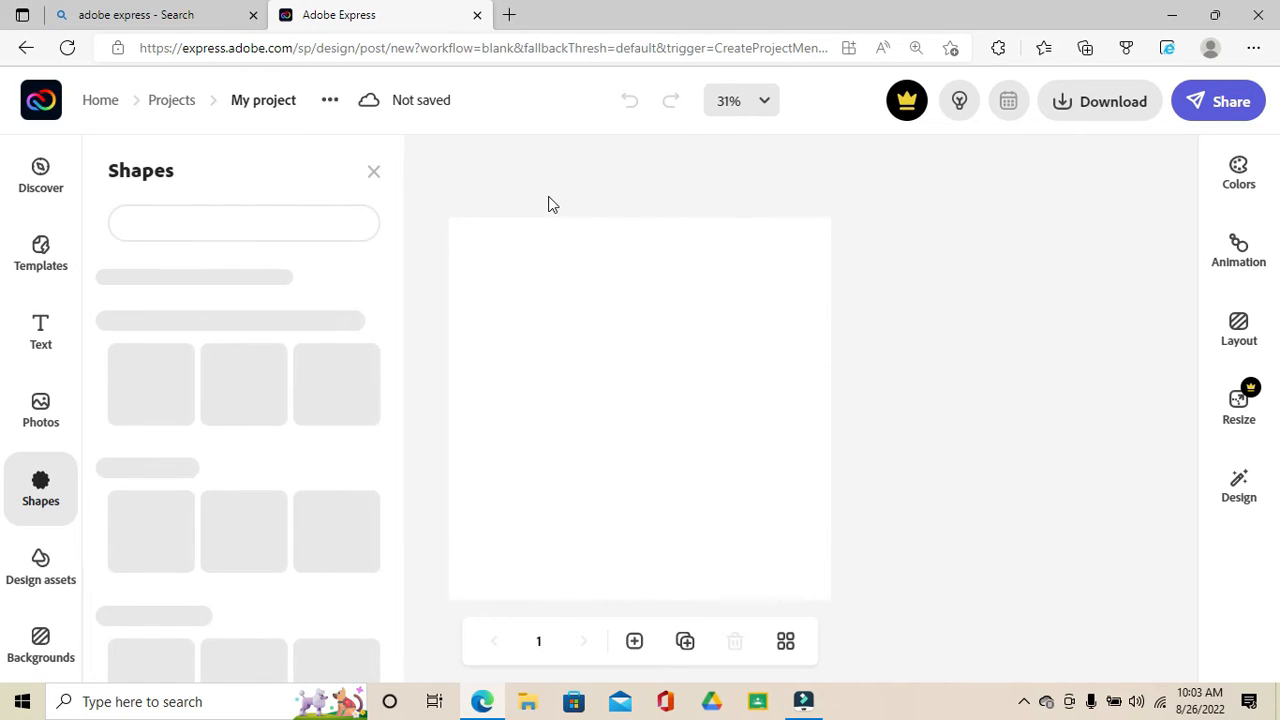
{"action": "left_click", "coordinate": [272, 220]}
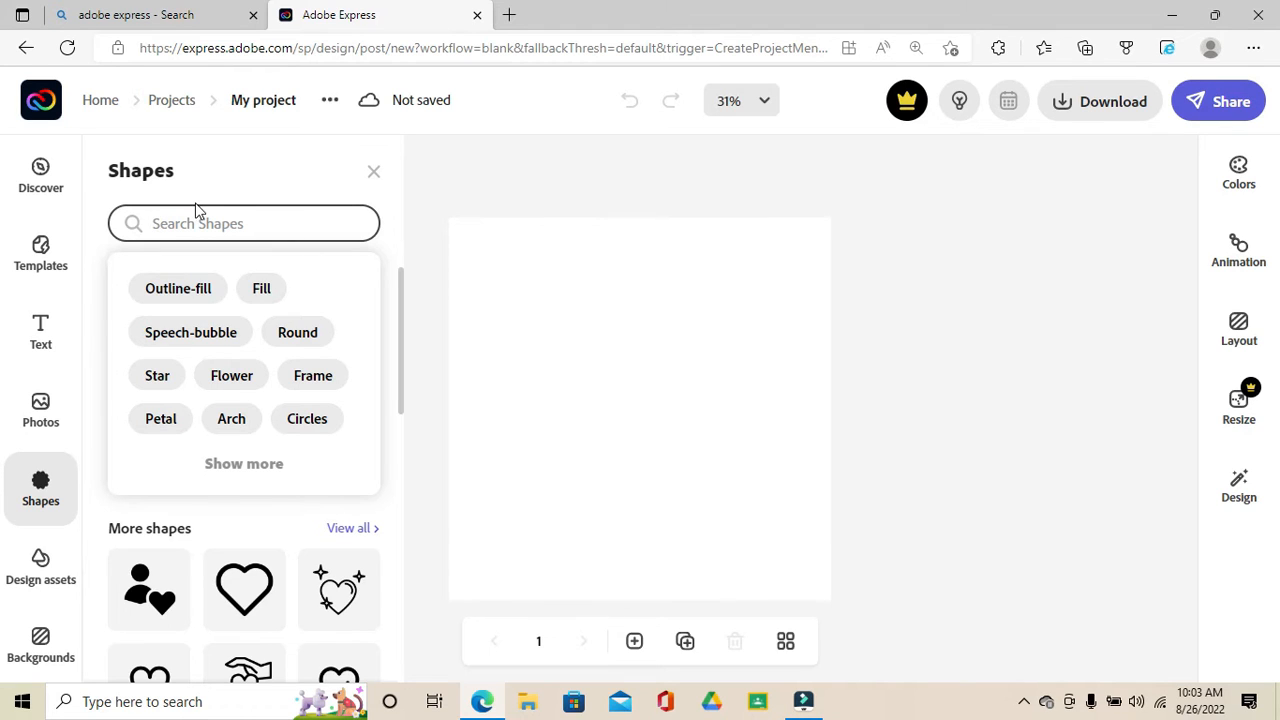
{"action": "type", "text": "tech"}
{"action": "key", "text": "Return"}
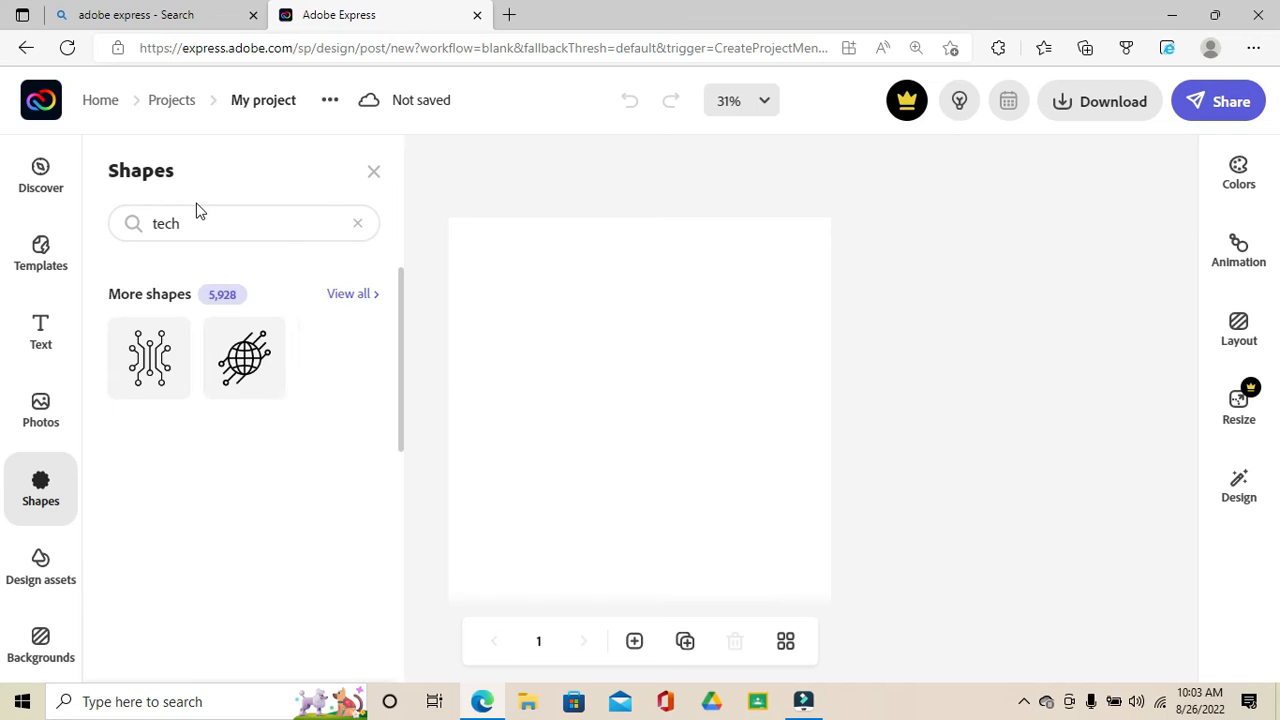
- Look through the tech shapes for icons that could suit a logo
{"action": "scroll", "coordinate": [250, 480], "scroll_direction": "down", "scroll_amount": 5}
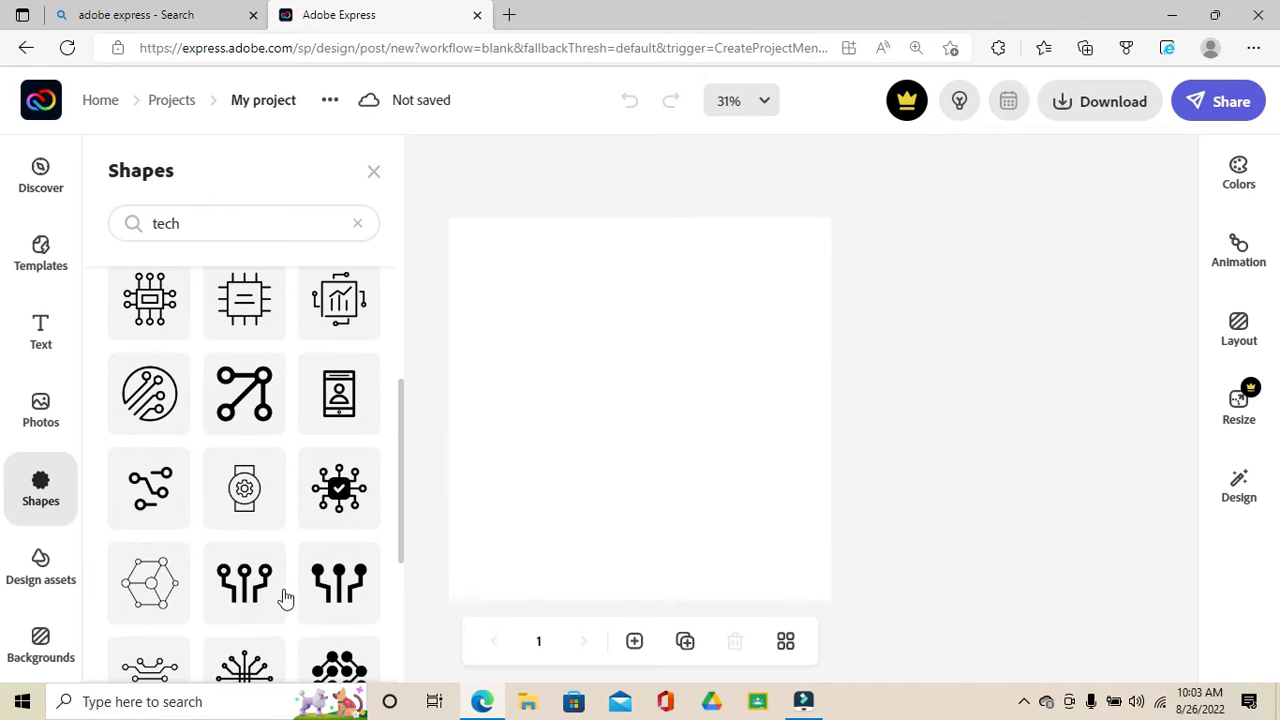
{"action": "scroll", "coordinate": [347, 586], "scroll_direction": "down", "scroll_amount": 4}
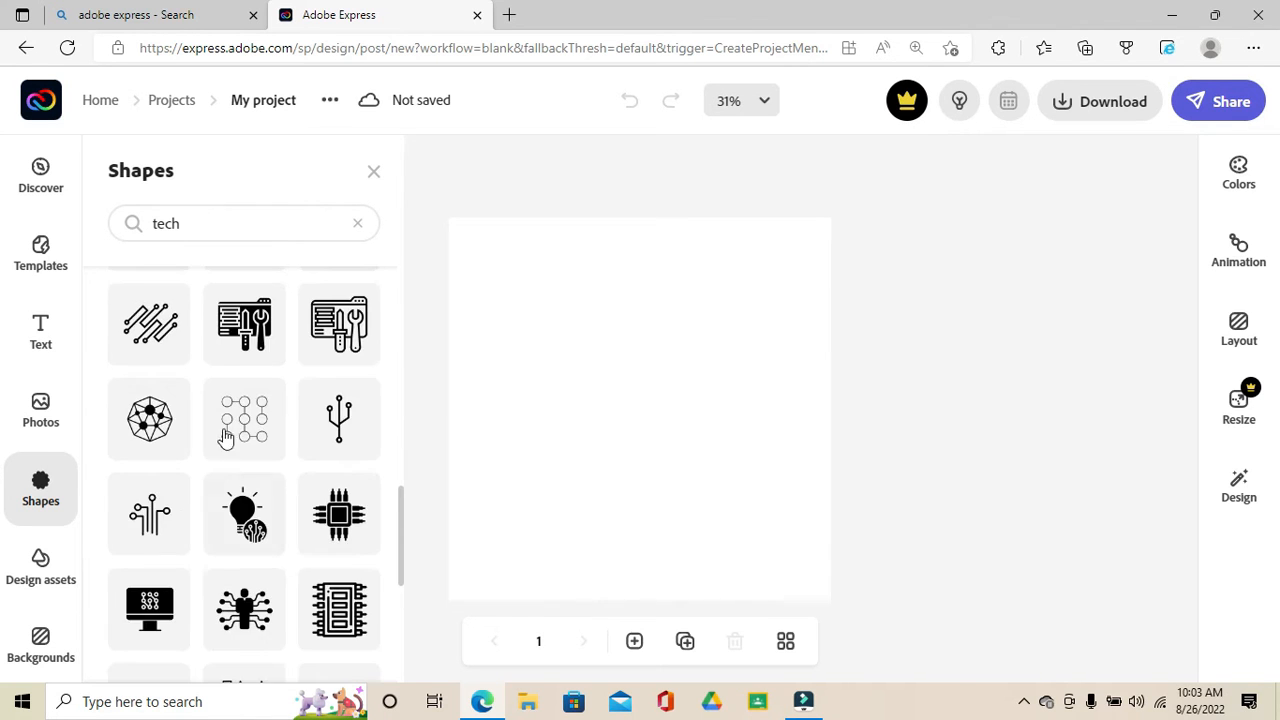
{"action": "scroll", "coordinate": [248, 587], "scroll_direction": "down", "scroll_amount": 4}
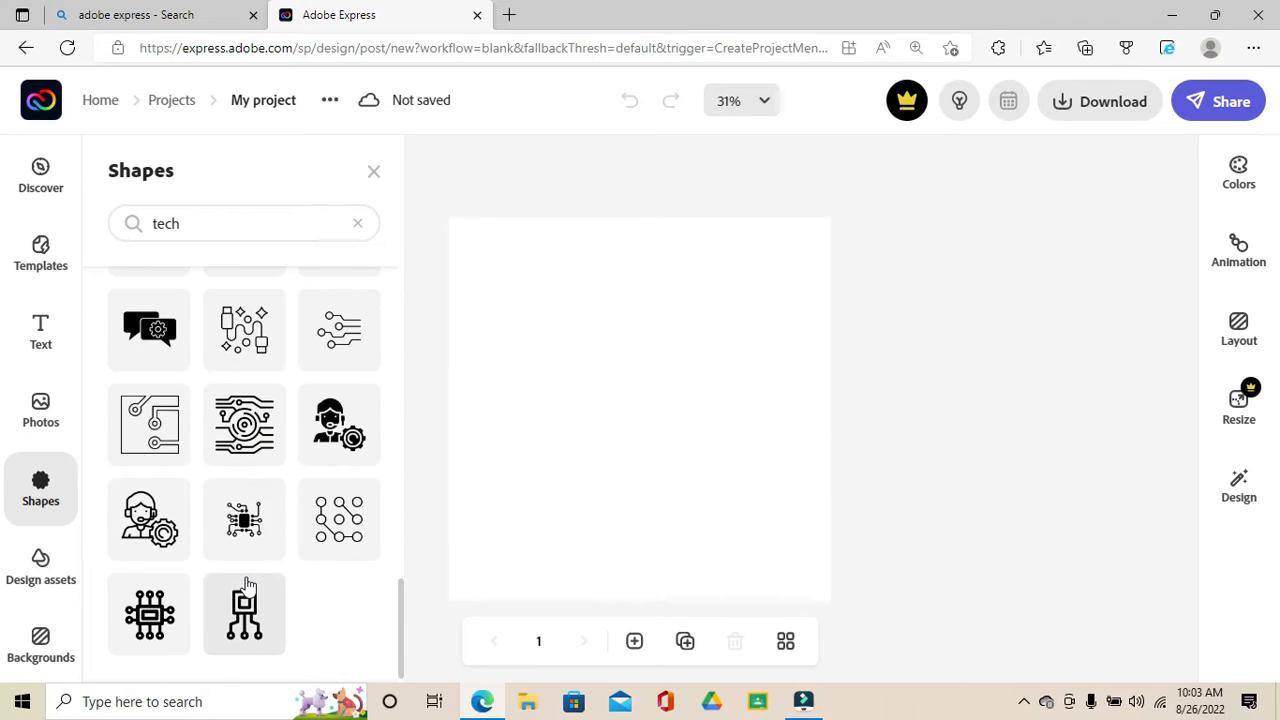
{"action": "scroll", "coordinate": [311, 583], "scroll_direction": "up", "scroll_amount": 3}
{"action": "scroll", "coordinate": [280, 600], "scroll_direction": "down", "scroll_amount": 4}
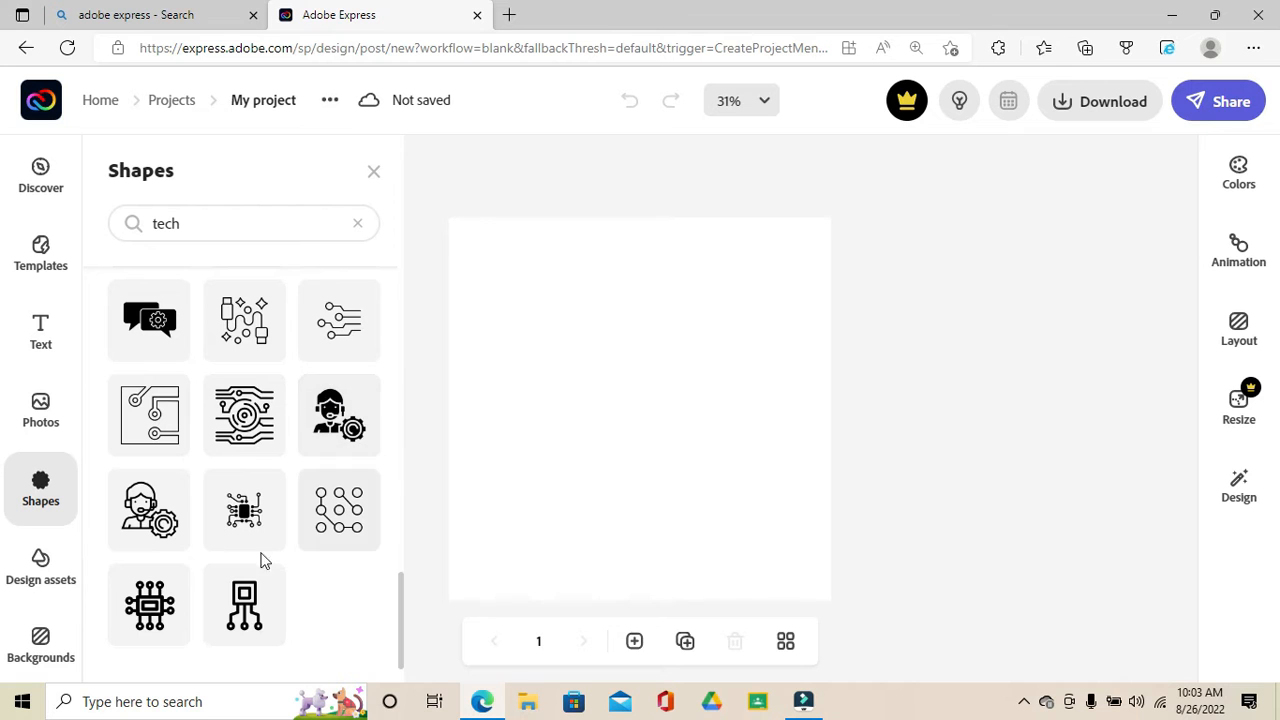
{"action": "scroll", "coordinate": [348, 543], "scroll_direction": "up", "scroll_amount": 2}
{"action": "scroll", "coordinate": [348, 543], "scroll_direction": "down", "scroll_amount": 5}
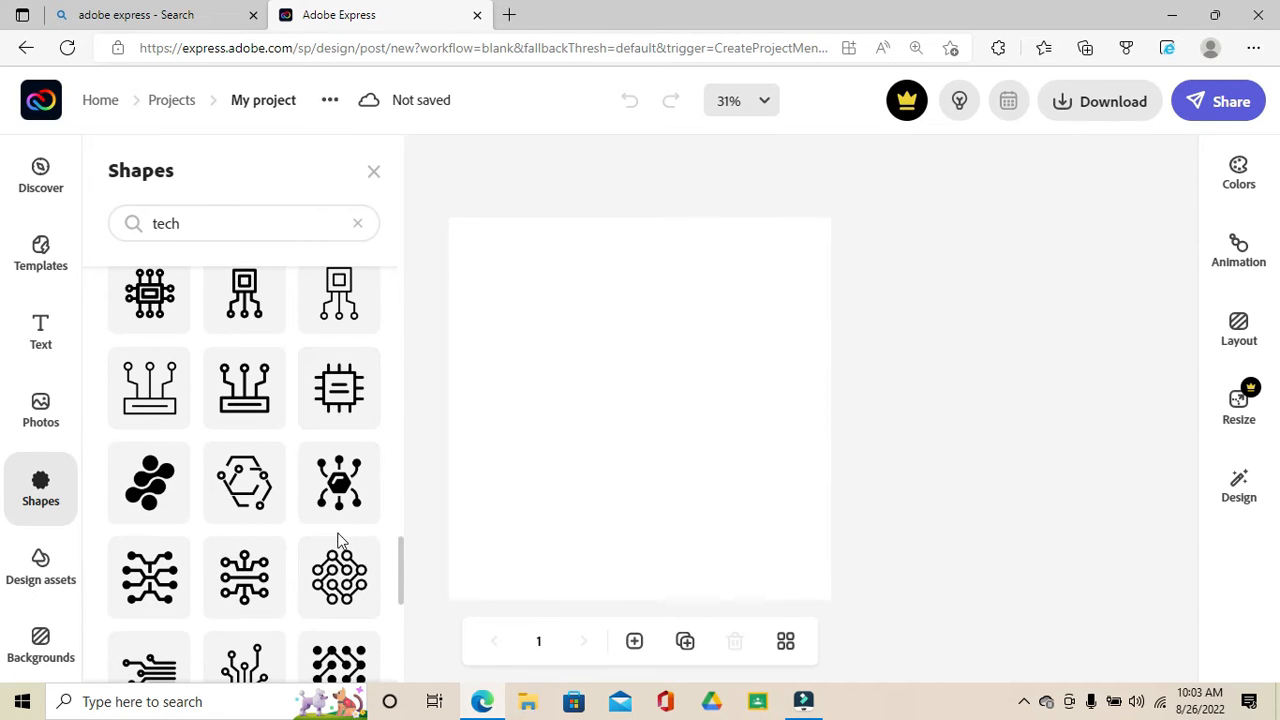
{"action": "scroll", "coordinate": [337, 570], "scroll_direction": "down", "scroll_amount": 3}
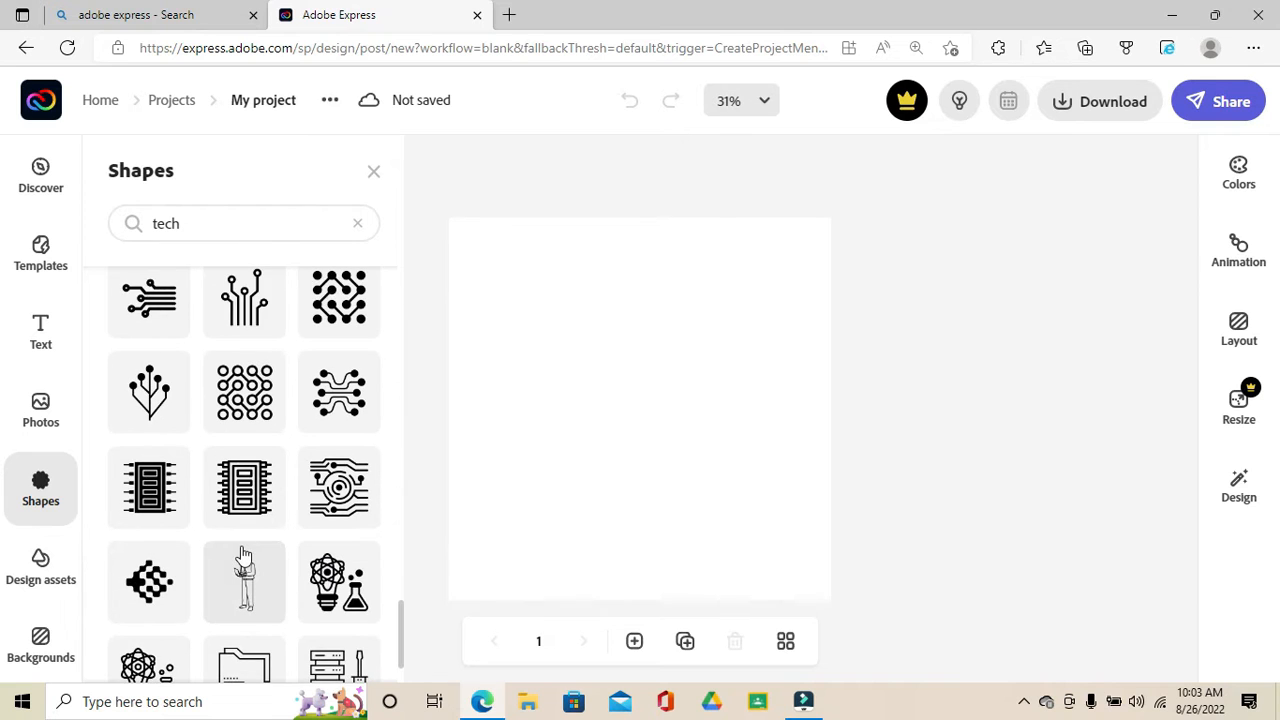
{"action": "scroll", "coordinate": [246, 557], "scroll_direction": "down", "scroll_amount": 1}
{"action": "scroll", "coordinate": [206, 620], "scroll_direction": "down", "scroll_amount": 3}
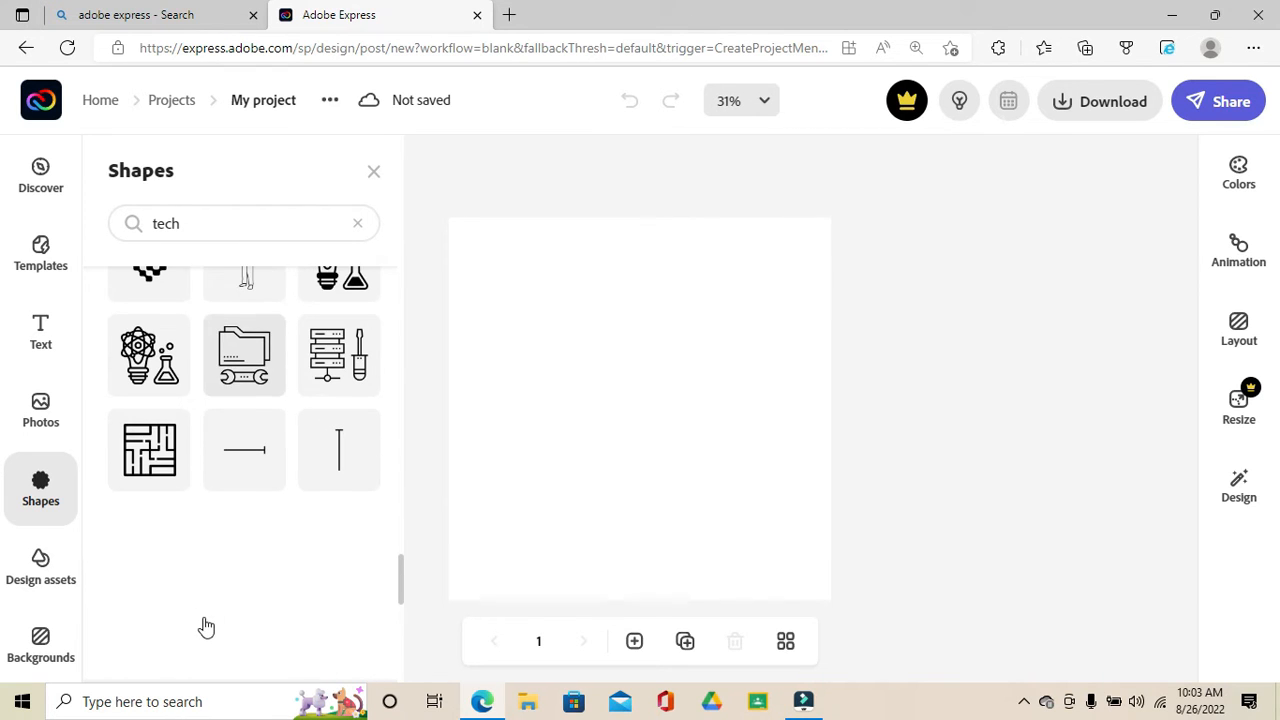
{"action": "scroll", "coordinate": [206, 557], "scroll_direction": "down", "scroll_amount": 2}
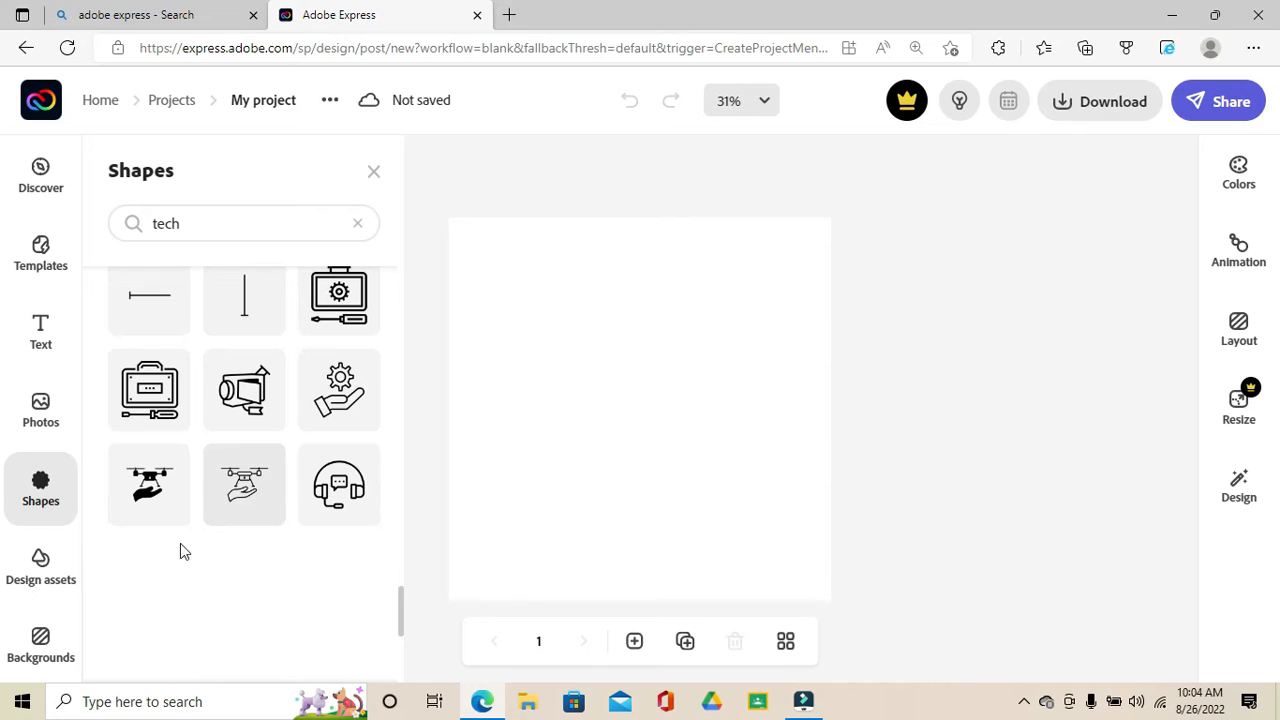
- Search the shape library for "bicycle" and look through the matching shapes
{"action": "left_click", "coordinate": [203, 229]}
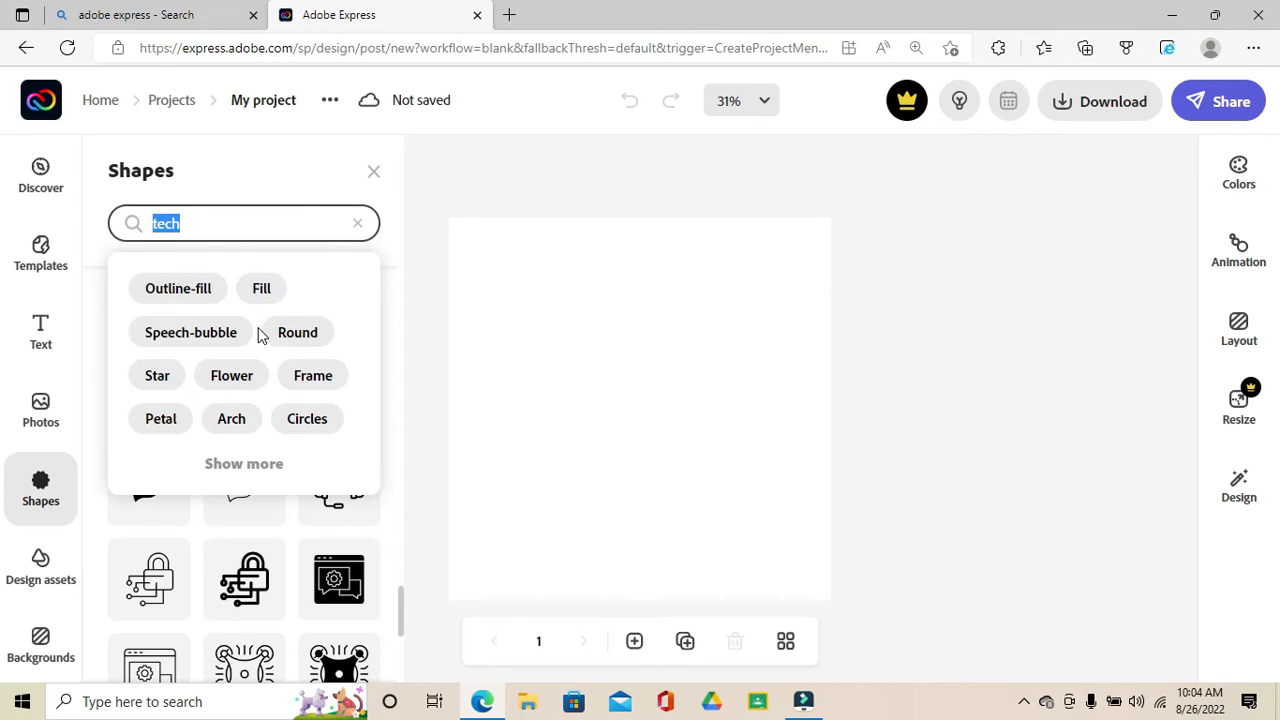
{"action": "key", "text": "BackSpace"}
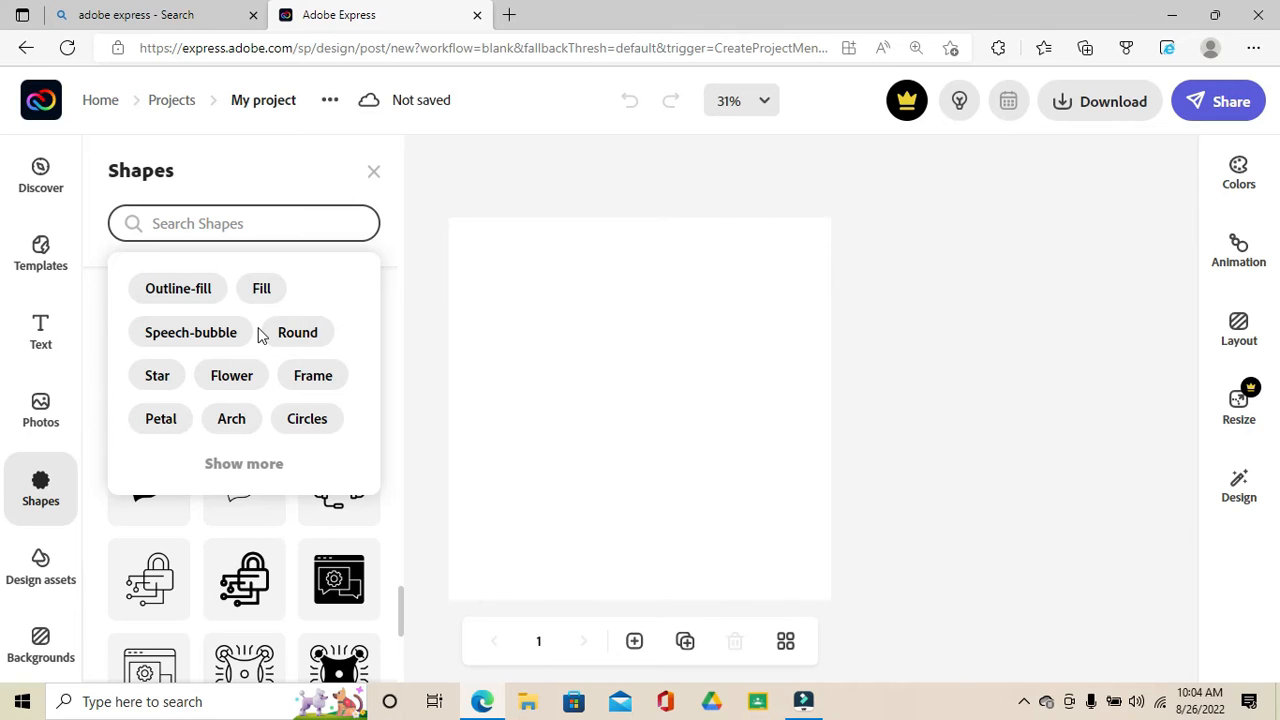
{"action": "type", "text": "bicycle"}
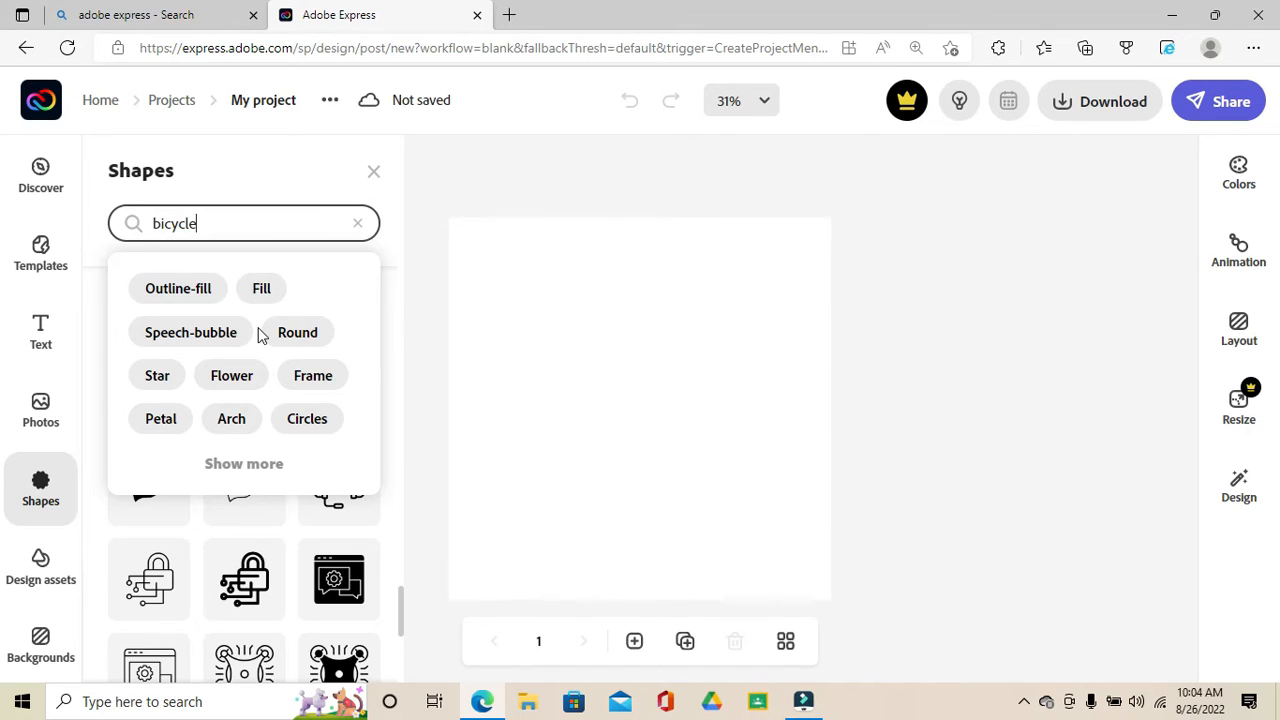
{"action": "key", "text": "Return"}
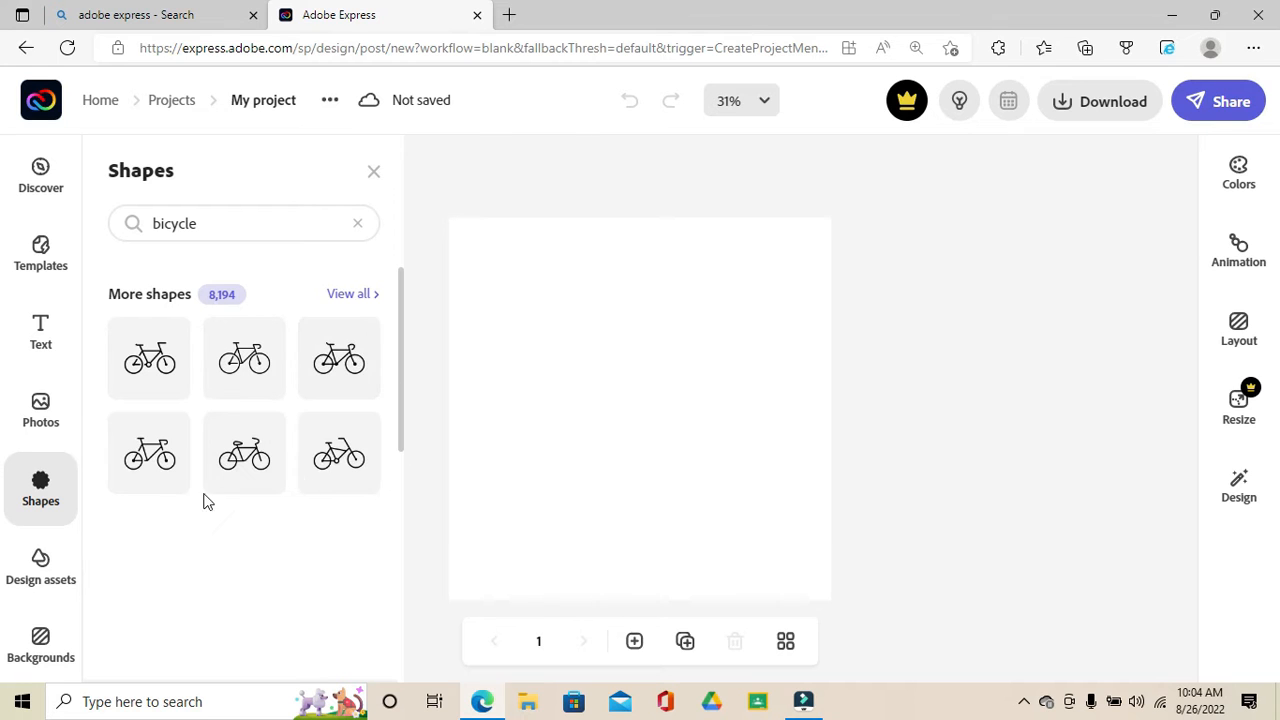
{"action": "scroll", "coordinate": [360, 505], "scroll_direction": "down", "scroll_amount": 1}
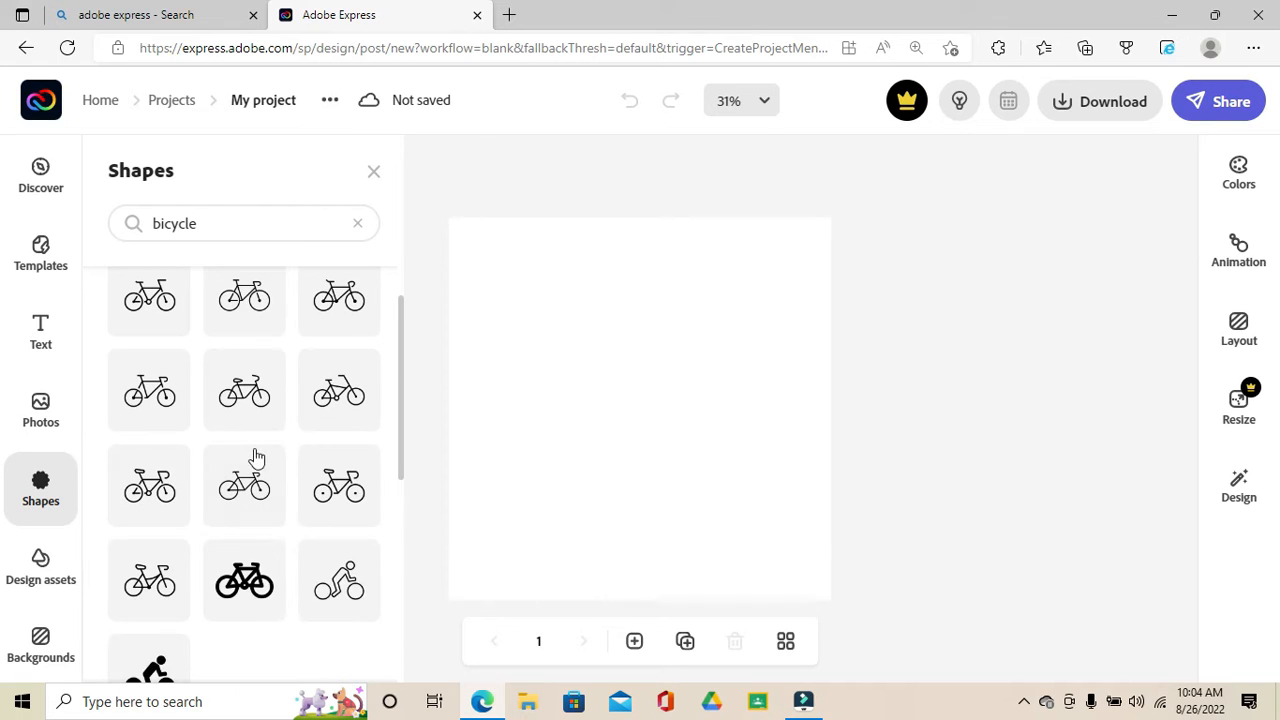
{"action": "scroll", "coordinate": [340, 537], "scroll_direction": "down", "scroll_amount": 3}
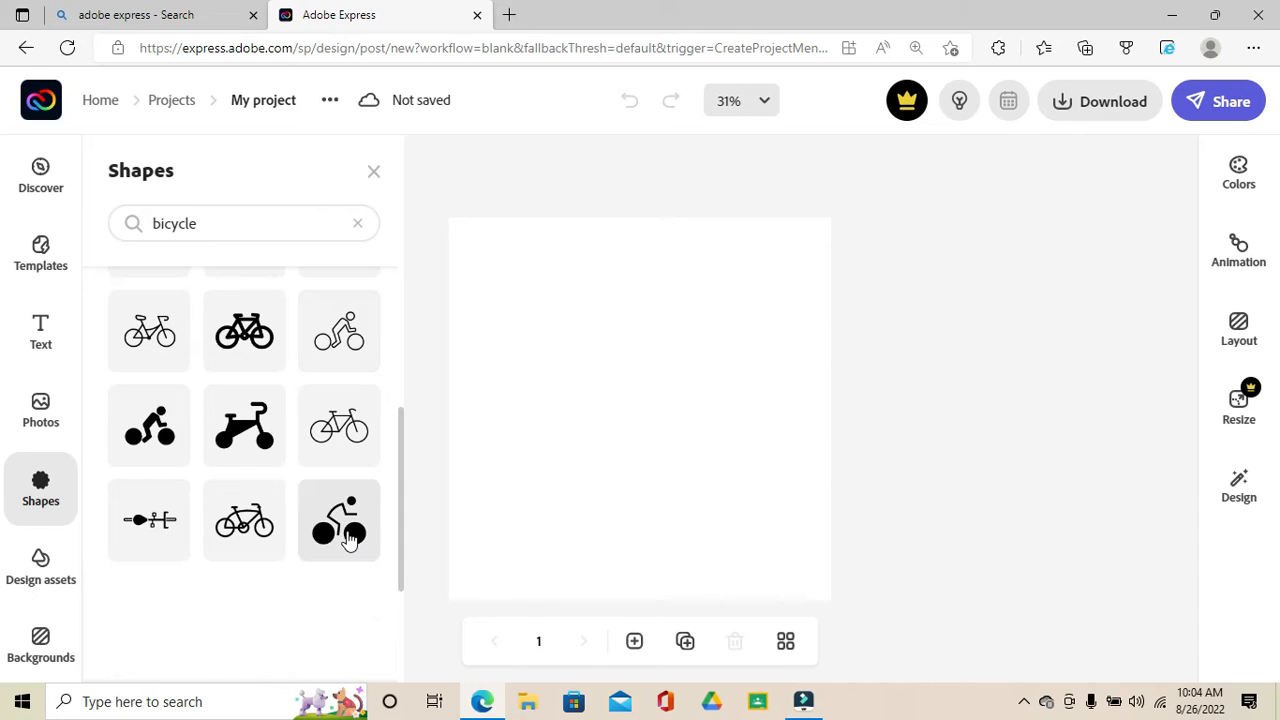
- Search the shapes for "house" and place the solar-panel house with sun and leaves on the canvas
{"action": "left_click", "coordinate": [240, 223]}
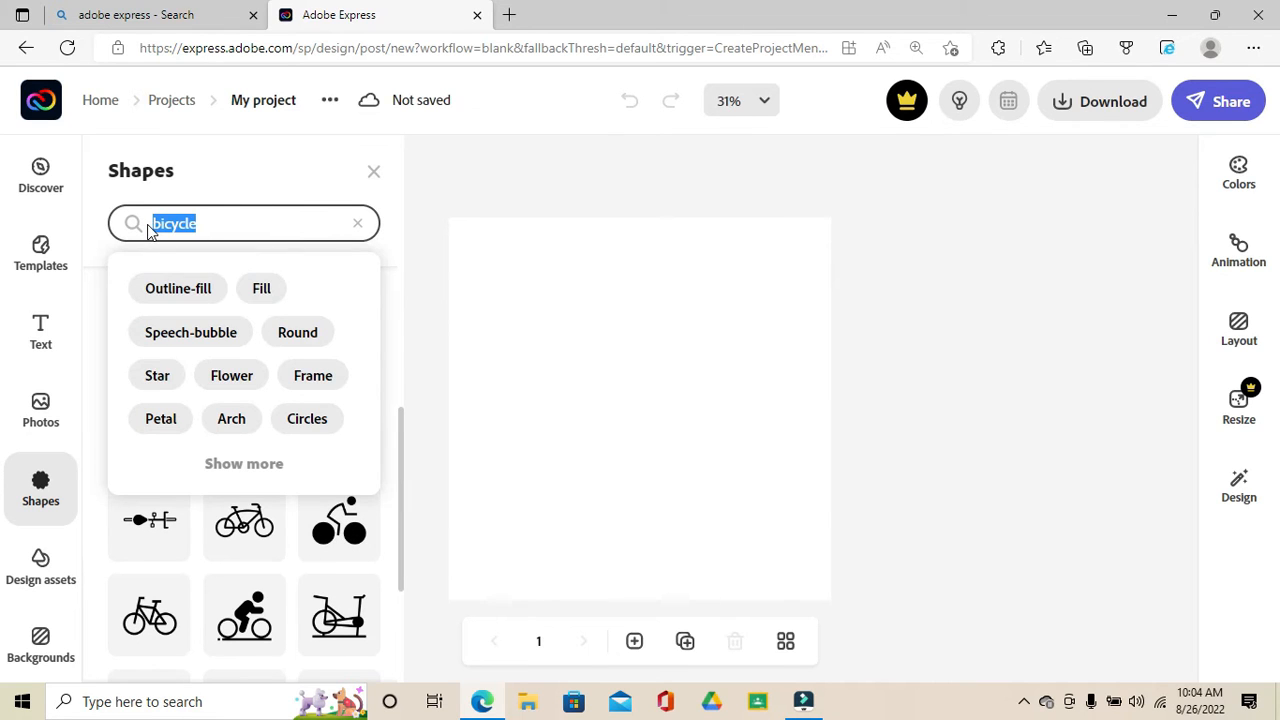
{"action": "key", "text": "BackSpace"}
{"action": "type", "text": "house"}
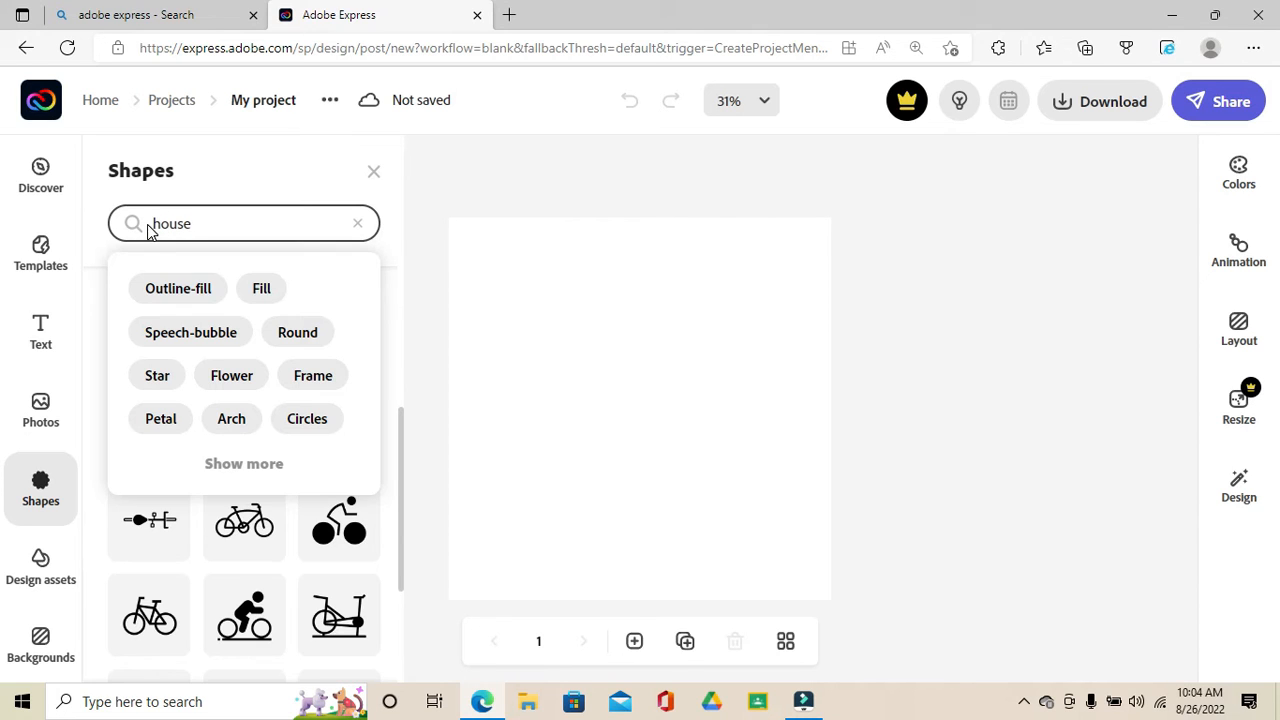
{"action": "key", "text": "Return"}
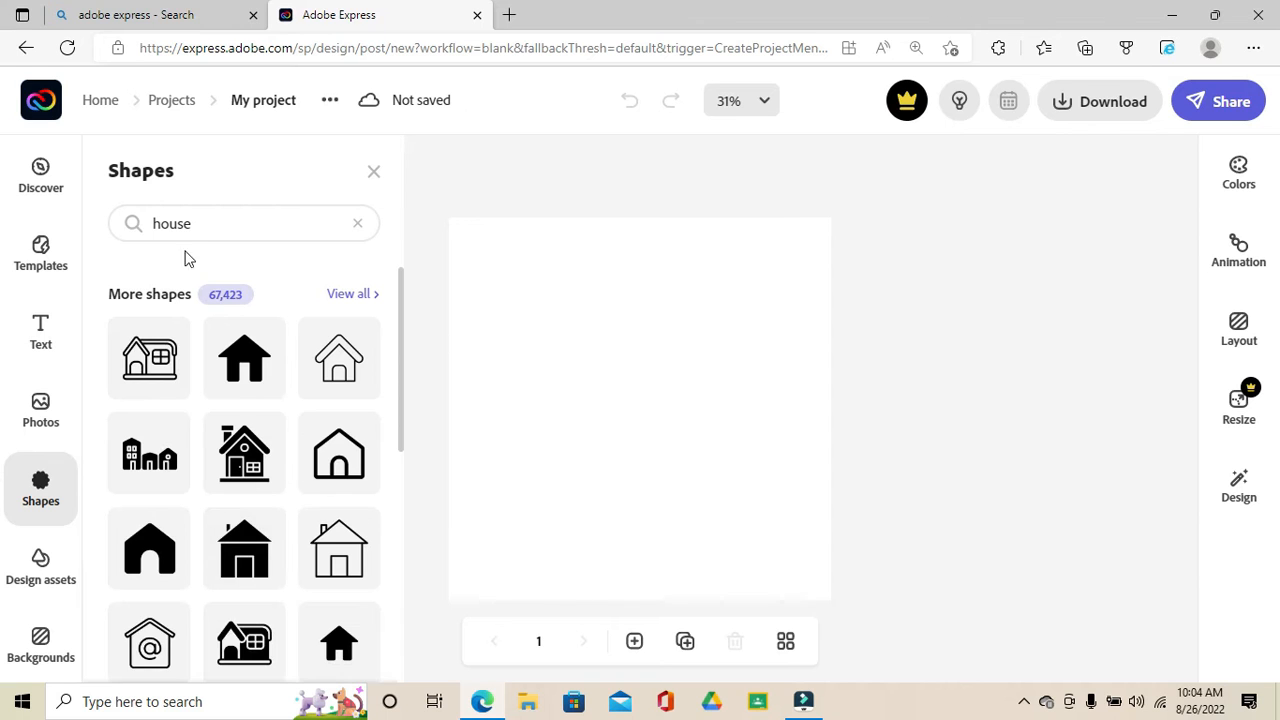
{"action": "scroll", "coordinate": [266, 551], "scroll_direction": "down", "scroll_amount": 2}
{"action": "scroll", "coordinate": [255, 548], "scroll_direction": "down", "scroll_amount": 2}
{"action": "scroll", "coordinate": [300, 552], "scroll_direction": "up", "scroll_amount": 2}
{"action": "left_click_drag", "start_coordinate": [345, 560], "coordinate": [651, 413]}
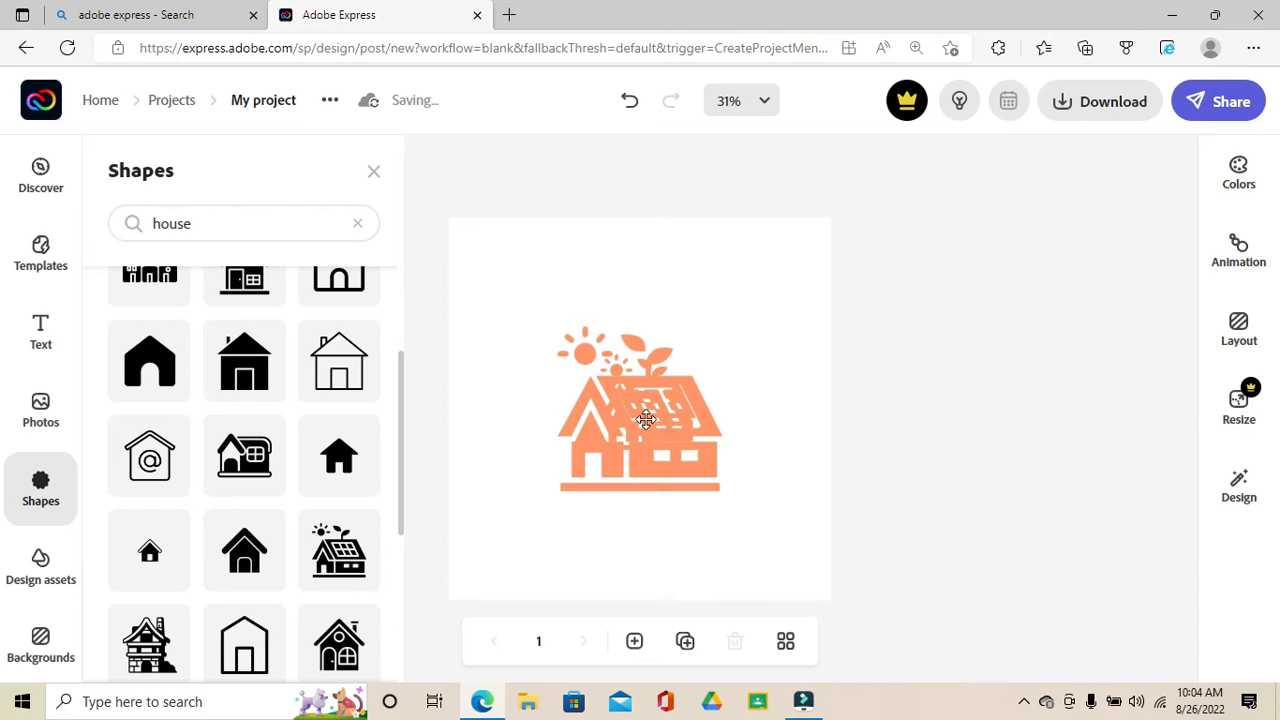
- Recolor the smaller overlapping house to the dark teal #174C4F from the current palette
{"action": "left_click", "coordinate": [646, 418]}
{"action": "left_click", "coordinate": [999, 292]}
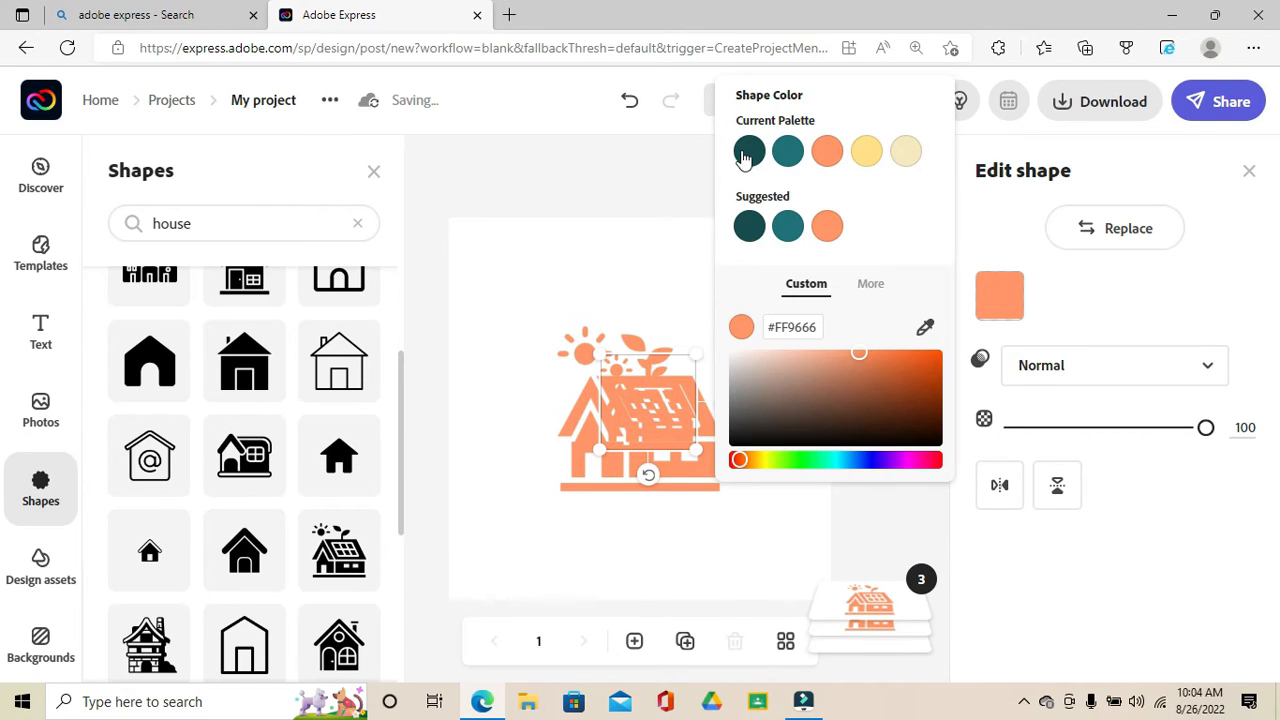
{"action": "left_click", "coordinate": [747, 153]}
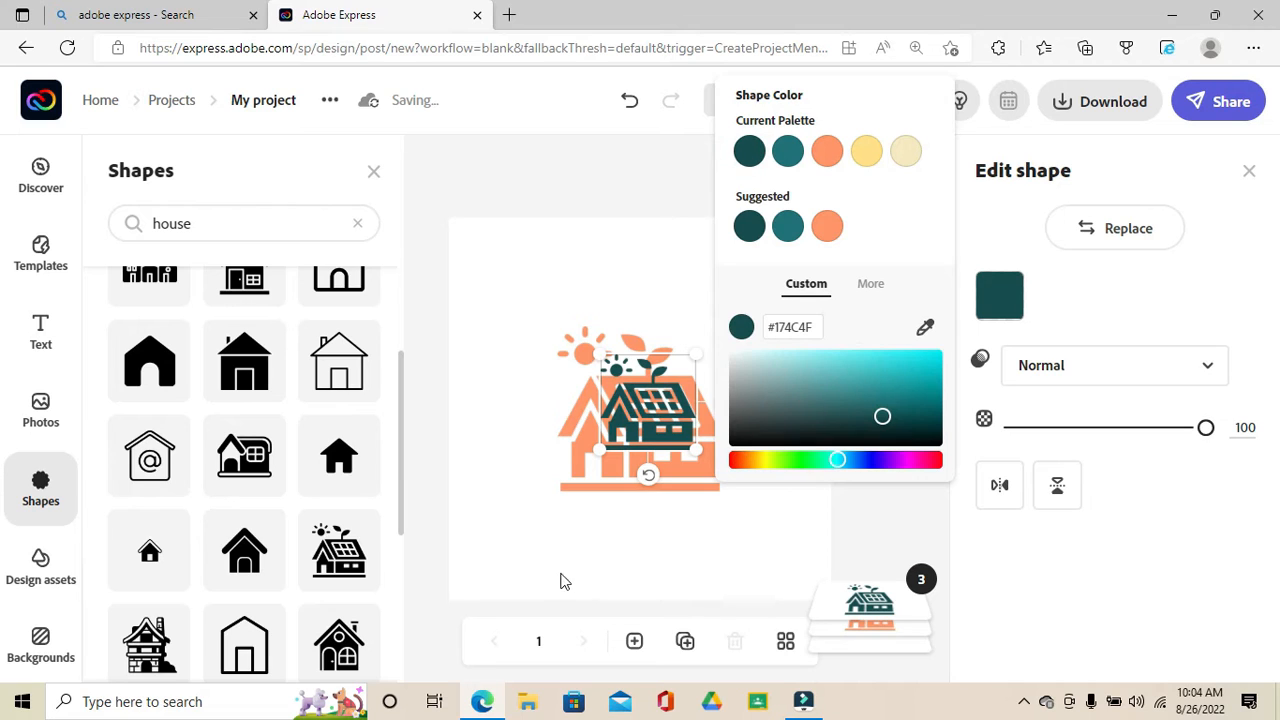
- Delete the smaller overlapping copy of the solar-panel house from the canvas
{"action": "left_click", "coordinate": [655, 400]}
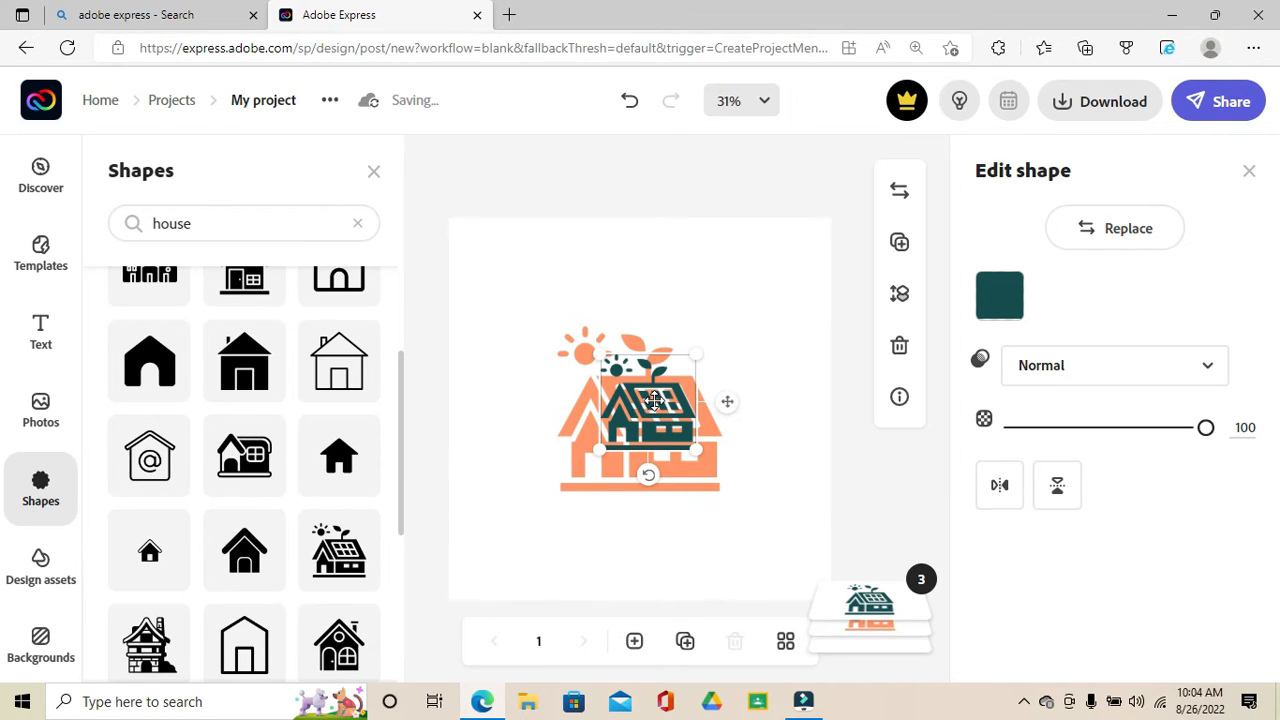
{"action": "left_click", "coordinate": [899, 345]}
{"action": "key", "text": "Delete"}
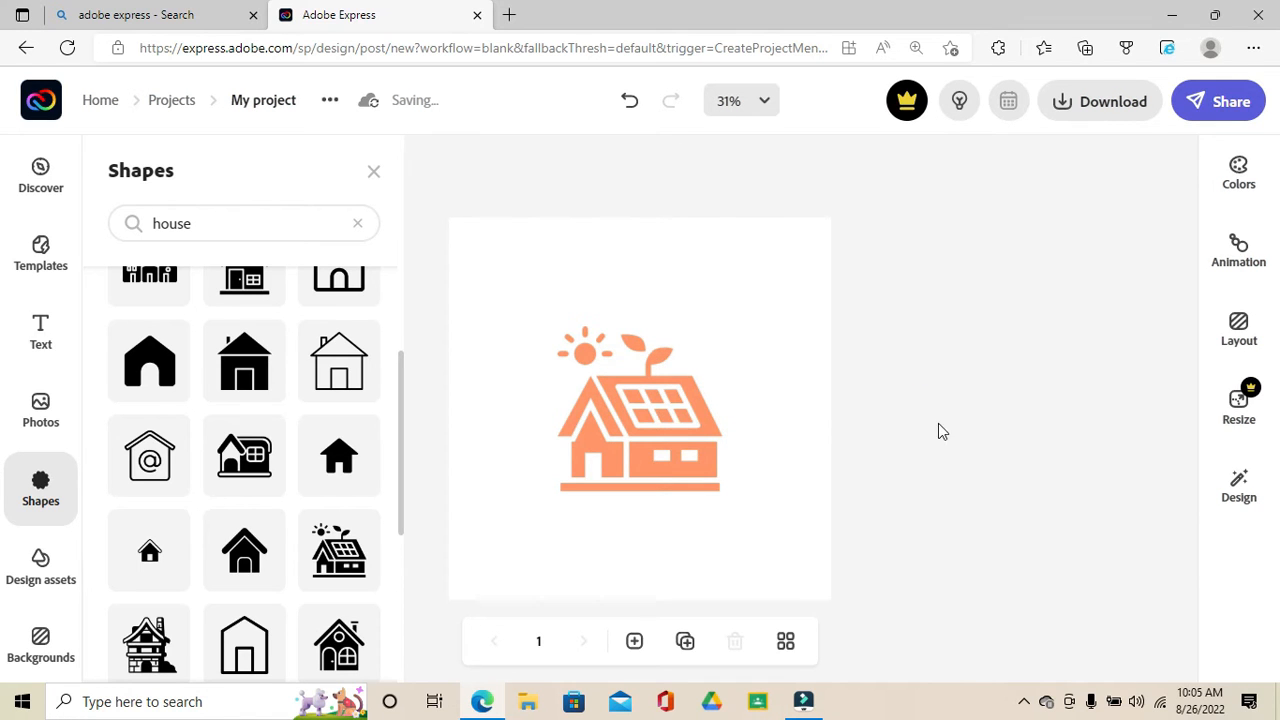
- Recolor the solar-panel house to a near-black teal, darkening the palette color #174C4F with a custom shade
{"action": "left_click", "coordinate": [683, 445]}
{"action": "left_click", "coordinate": [990, 310]}
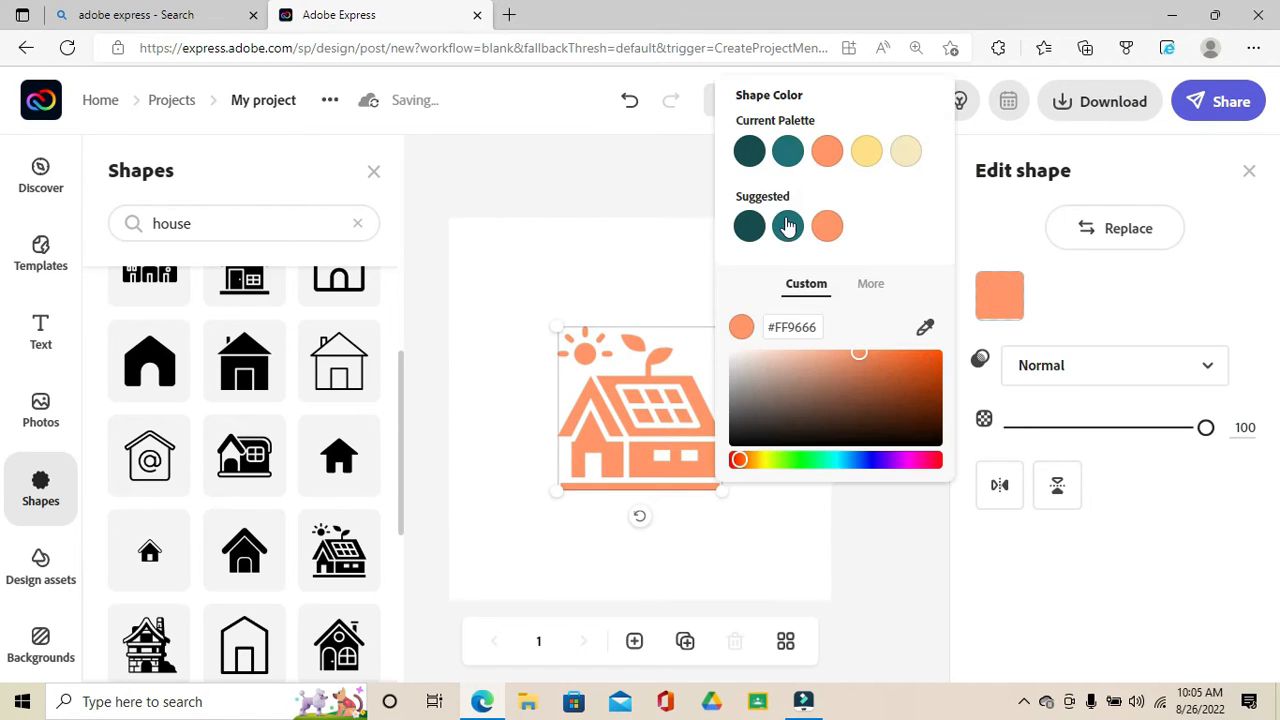
{"action": "left_click", "coordinate": [749, 150]}
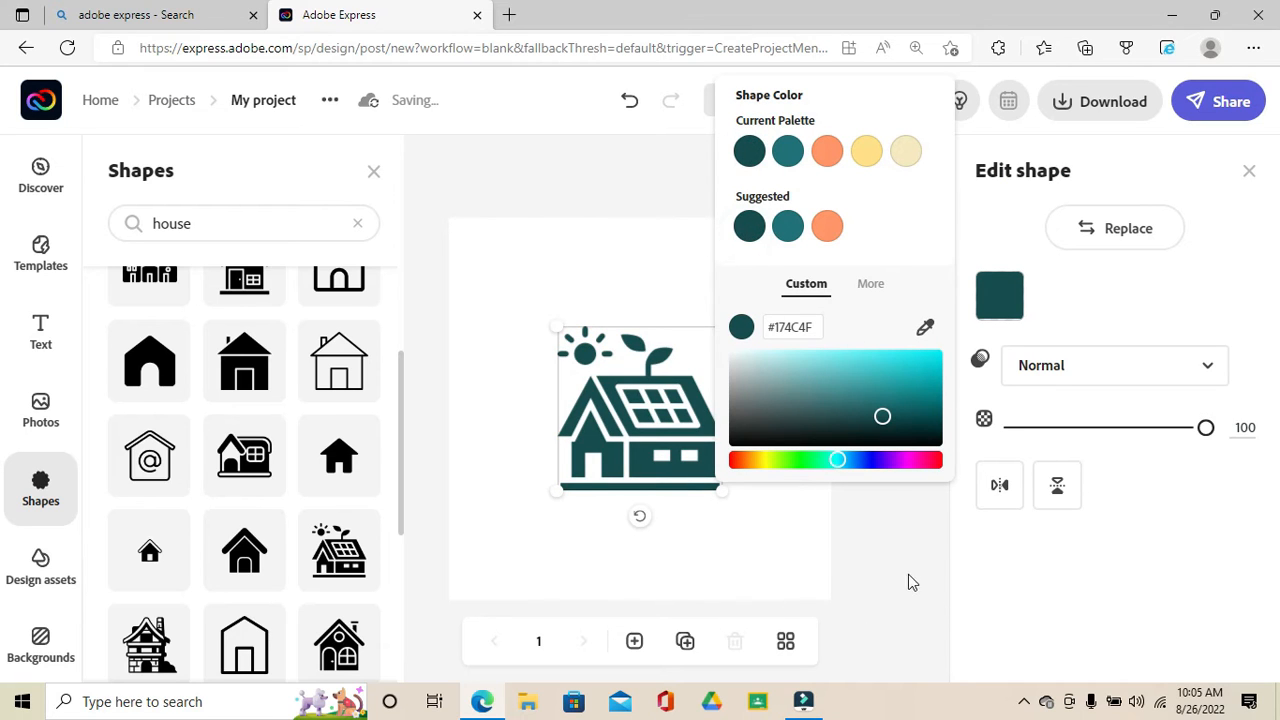
{"action": "mouse_move", "coordinate": [888, 424]}
{"action": "left_mouse_down"}
{"action": "mouse_move", "coordinate": [880, 415]}
{"action": "mouse_move", "coordinate": [911, 426]}
{"action": "left_mouse_up"}
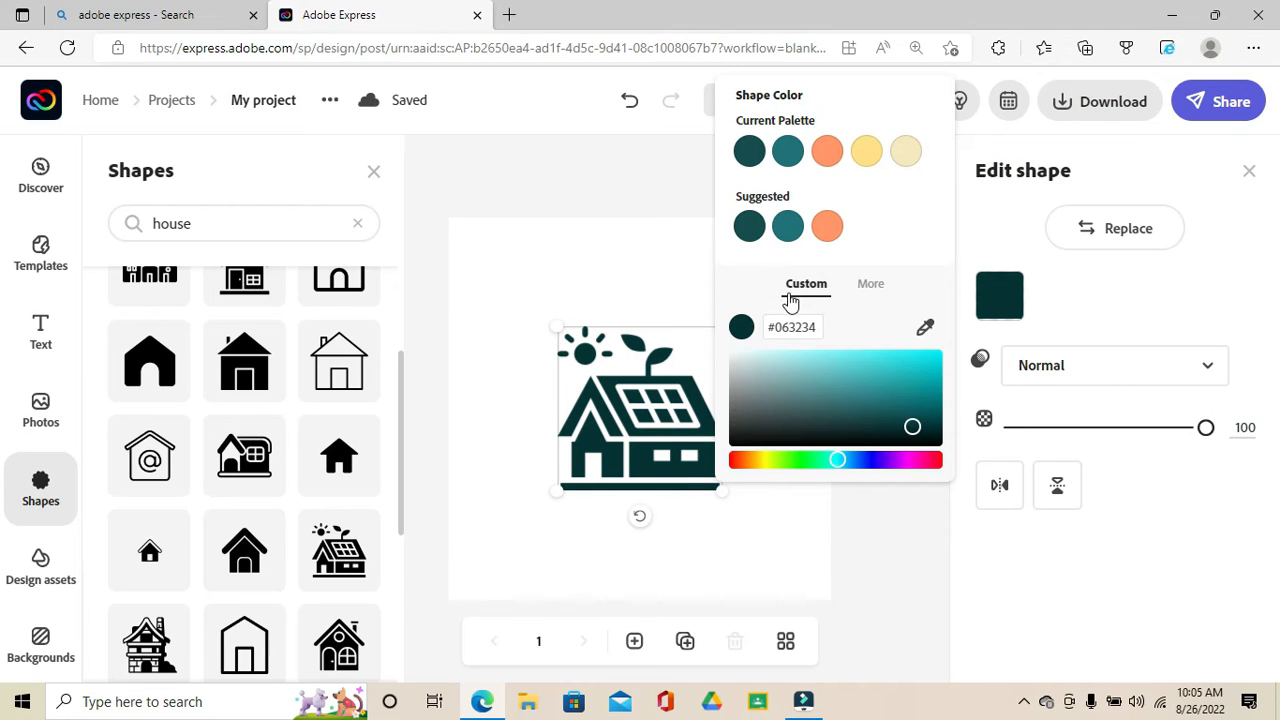
{"action": "mouse_move", "coordinate": [910, 437]}
{"action": "left_mouse_down"}
{"action": "mouse_move", "coordinate": [837, 400]}
{"action": "mouse_move", "coordinate": [905, 405]}
{"action": "mouse_move", "coordinate": [931, 437]}
{"action": "left_mouse_up"}
{"action": "left_click_drag", "start_coordinate": [931, 538], "coordinate": [880, 452]}
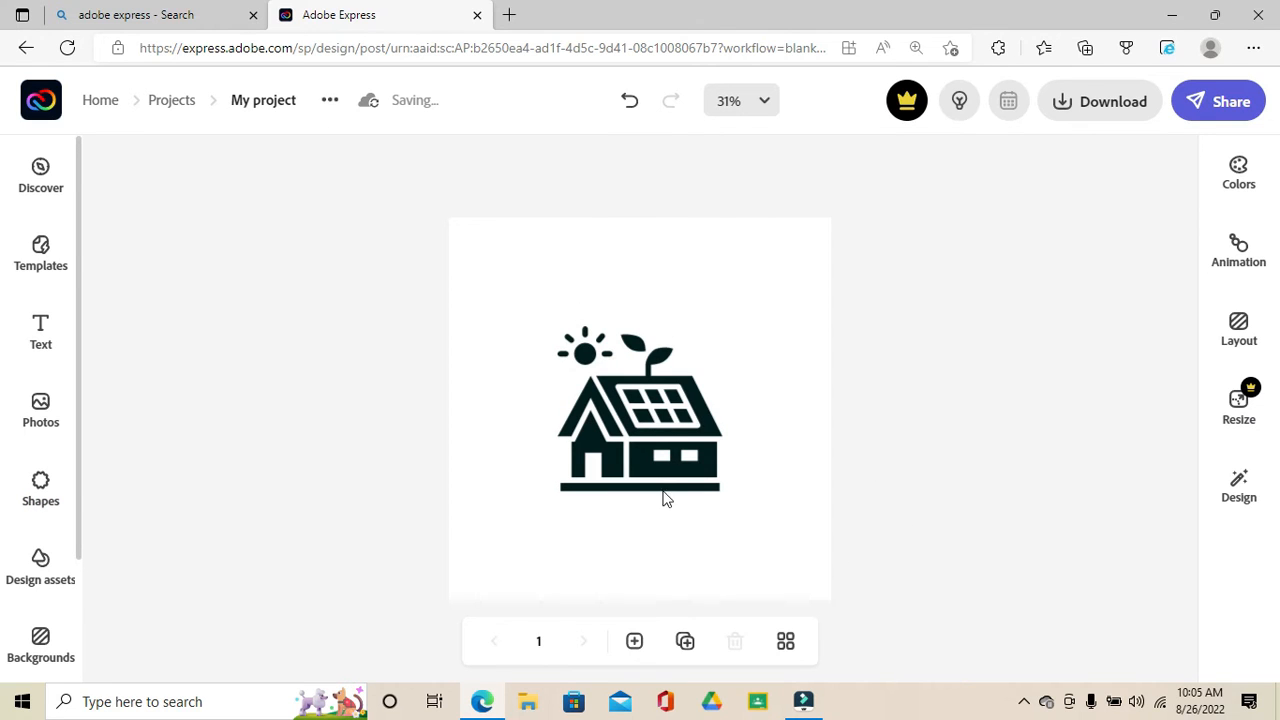
- Add the text "My Home" below the house and dismiss the Grammarly tour offer
{"action": "left_click", "coordinate": [40, 327]}
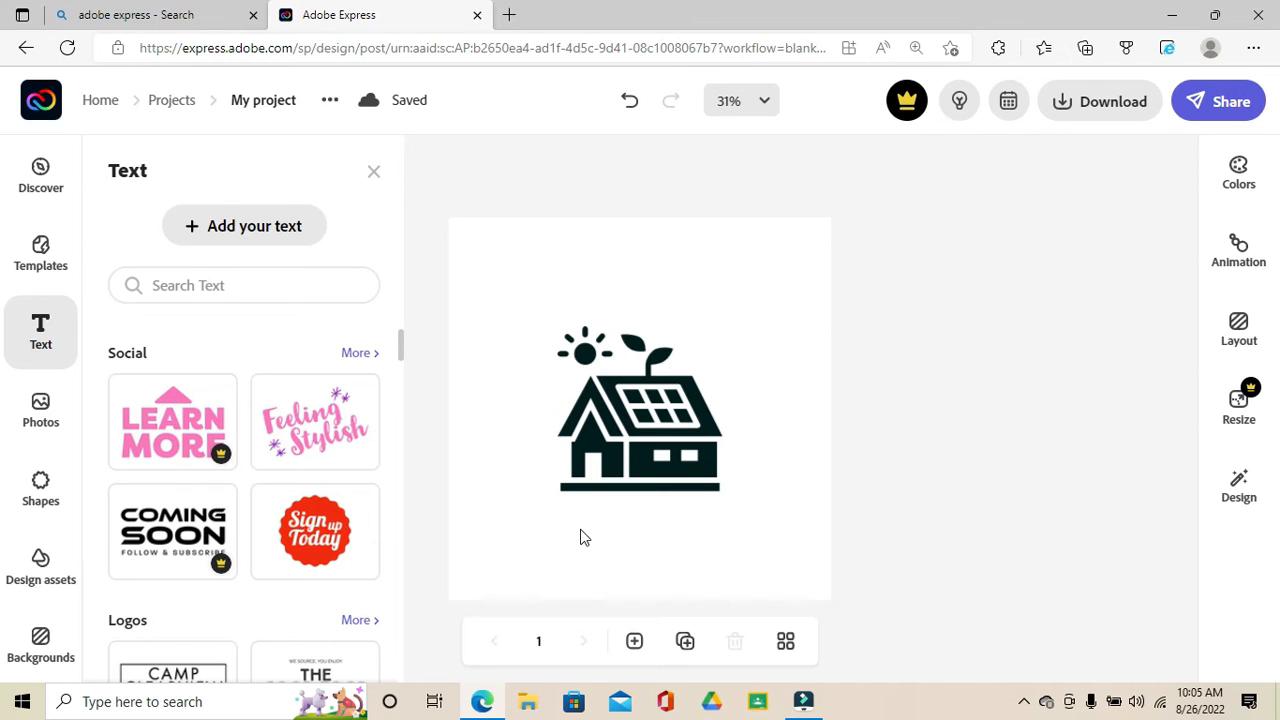
{"action": "scroll", "coordinate": [305, 595], "scroll_direction": "down", "scroll_amount": 3}
{"action": "scroll", "coordinate": [305, 595], "scroll_direction": "down", "scroll_amount": 3}
{"action": "scroll", "coordinate": [305, 595], "scroll_direction": "up", "scroll_amount": 2}
{"action": "scroll", "coordinate": [302, 587], "scroll_direction": "up", "scroll_amount": 3}
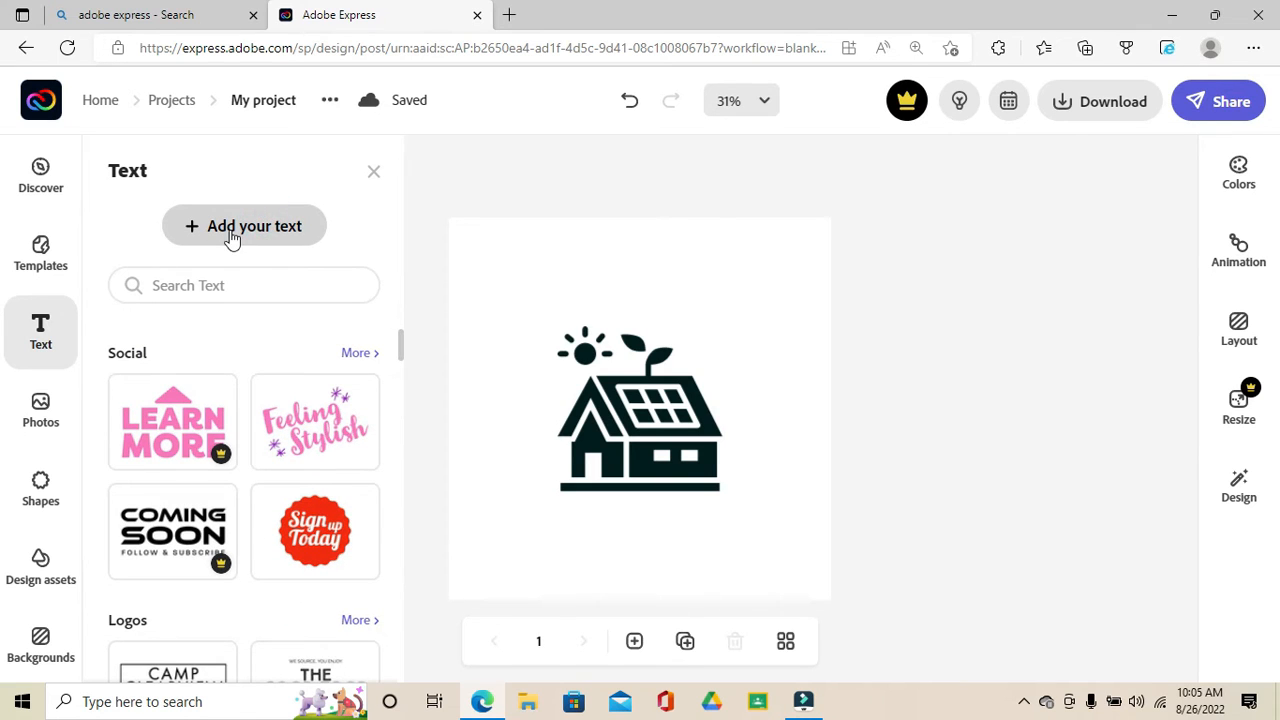
{"action": "left_click", "coordinate": [268, 238]}
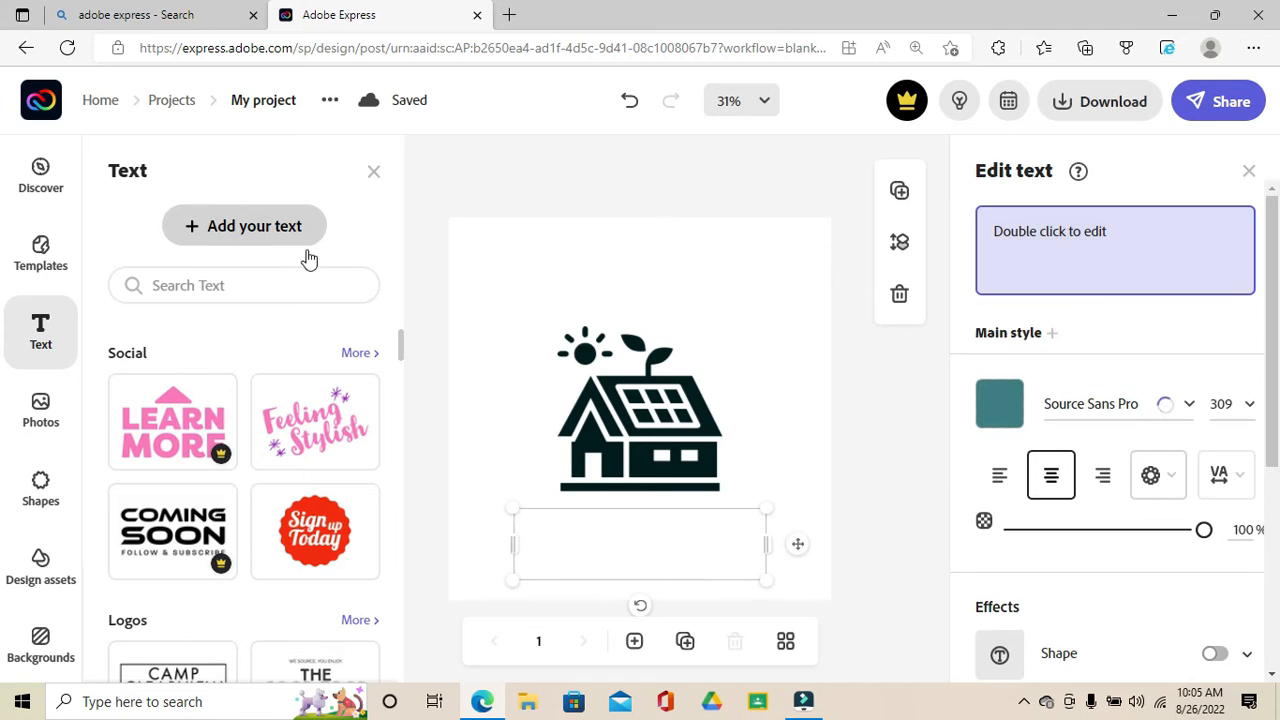
{"action": "left_click", "coordinate": [1130, 230]}
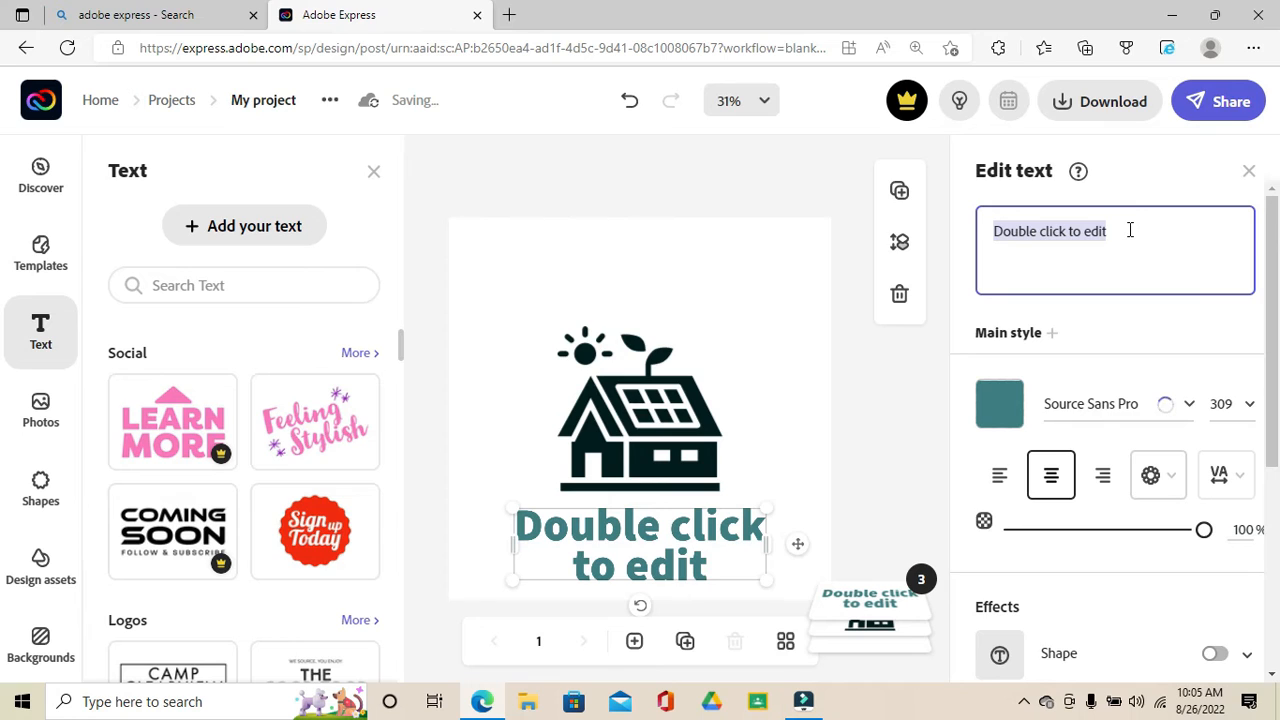
{"action": "type", "text": "M"}
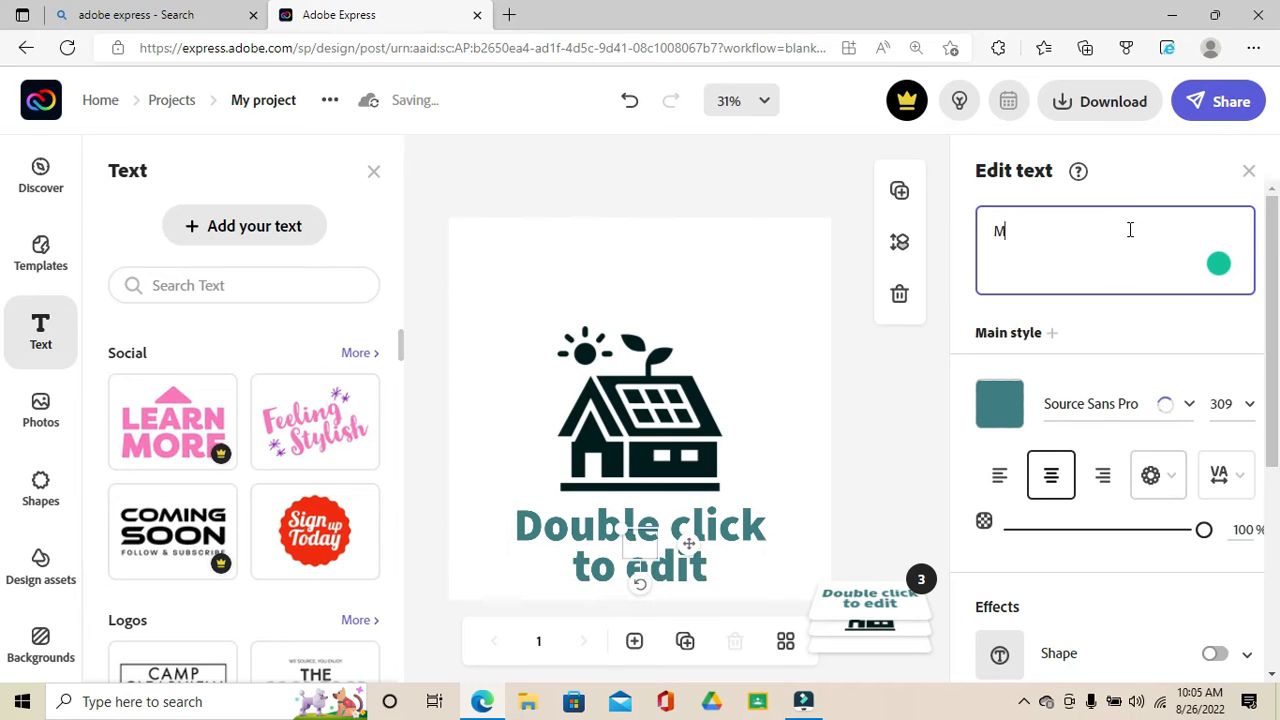
{"action": "type", "text": "y"}
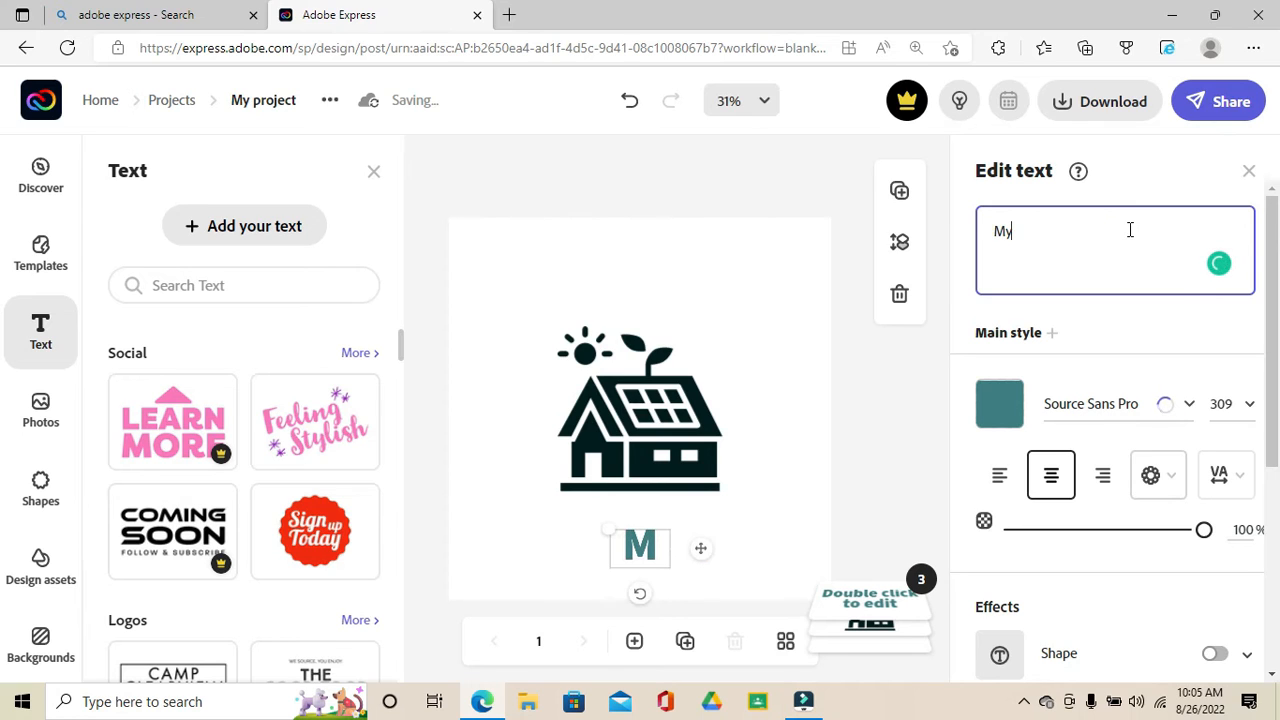
{"action": "type", "text": " Home"}
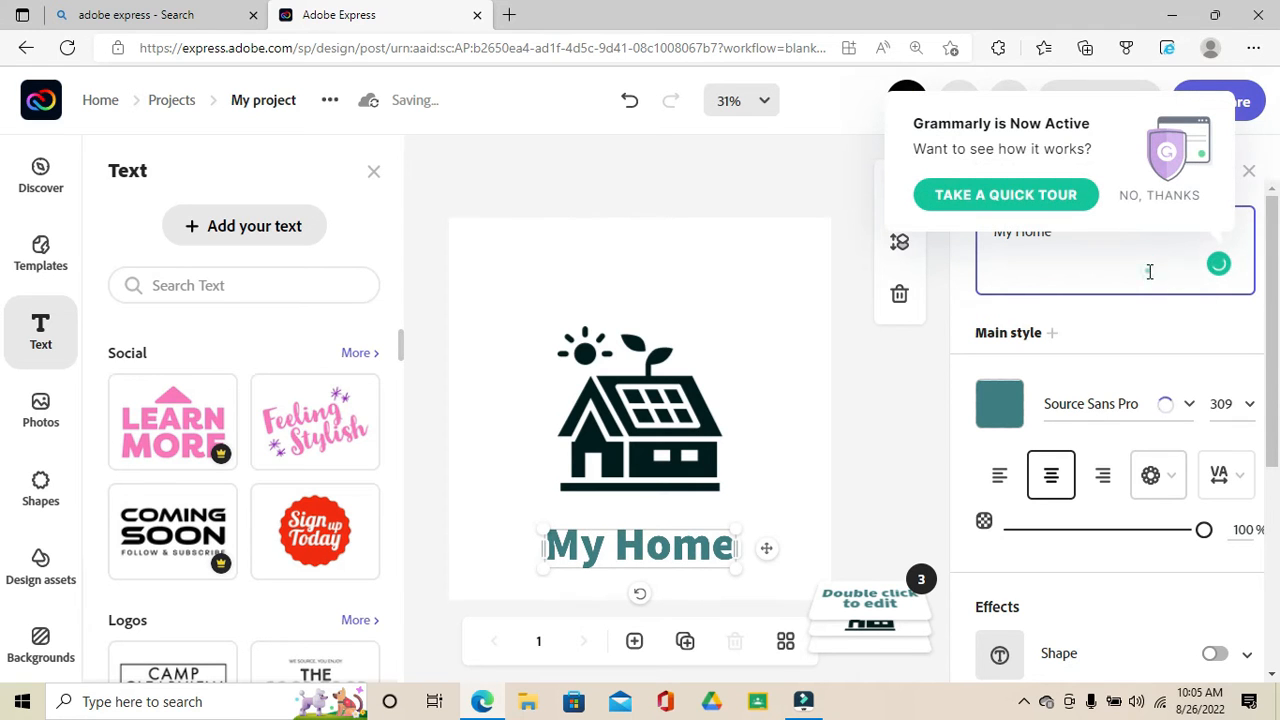
{"action": "left_click", "coordinate": [1159, 195]}
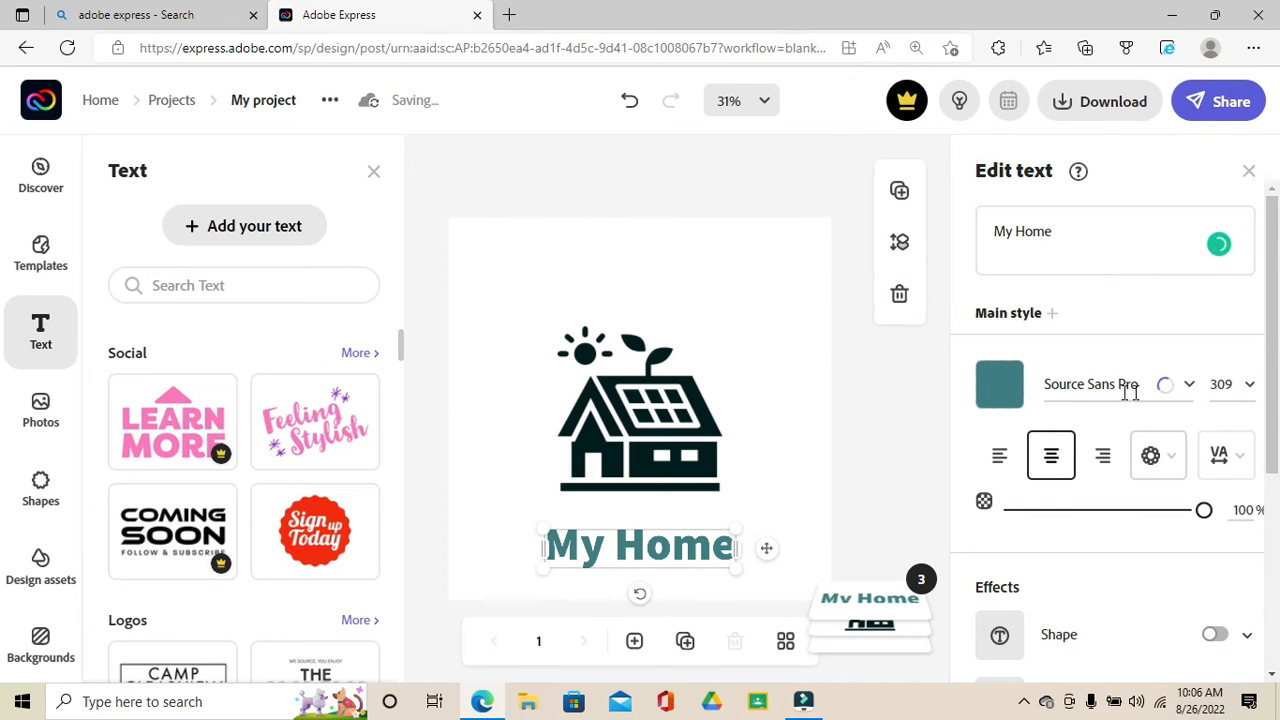
- Set the "My Home" text to the CarlMarx Handwriting font, then enlarge it slightly to about 308.4 and place it directly beneath the house
{"action": "left_click", "coordinate": [1190, 386]}
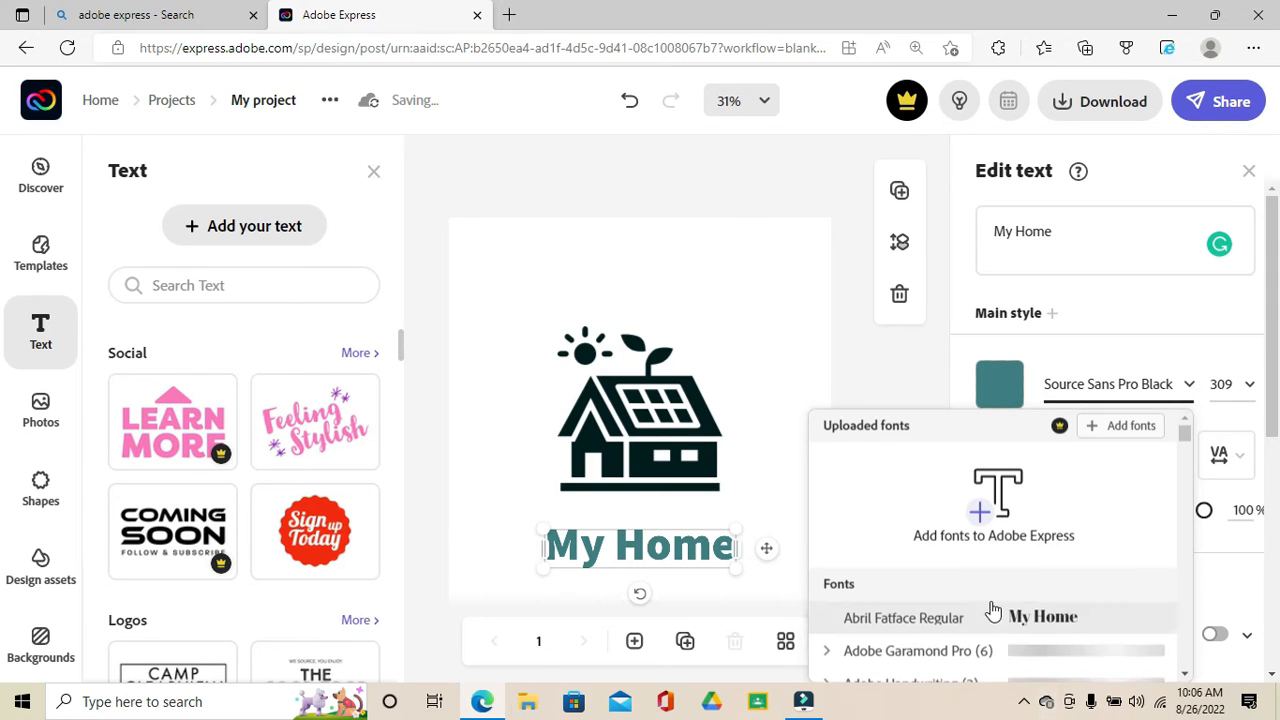
{"action": "scroll", "coordinate": [1037, 634], "scroll_direction": "down", "scroll_amount": 1}
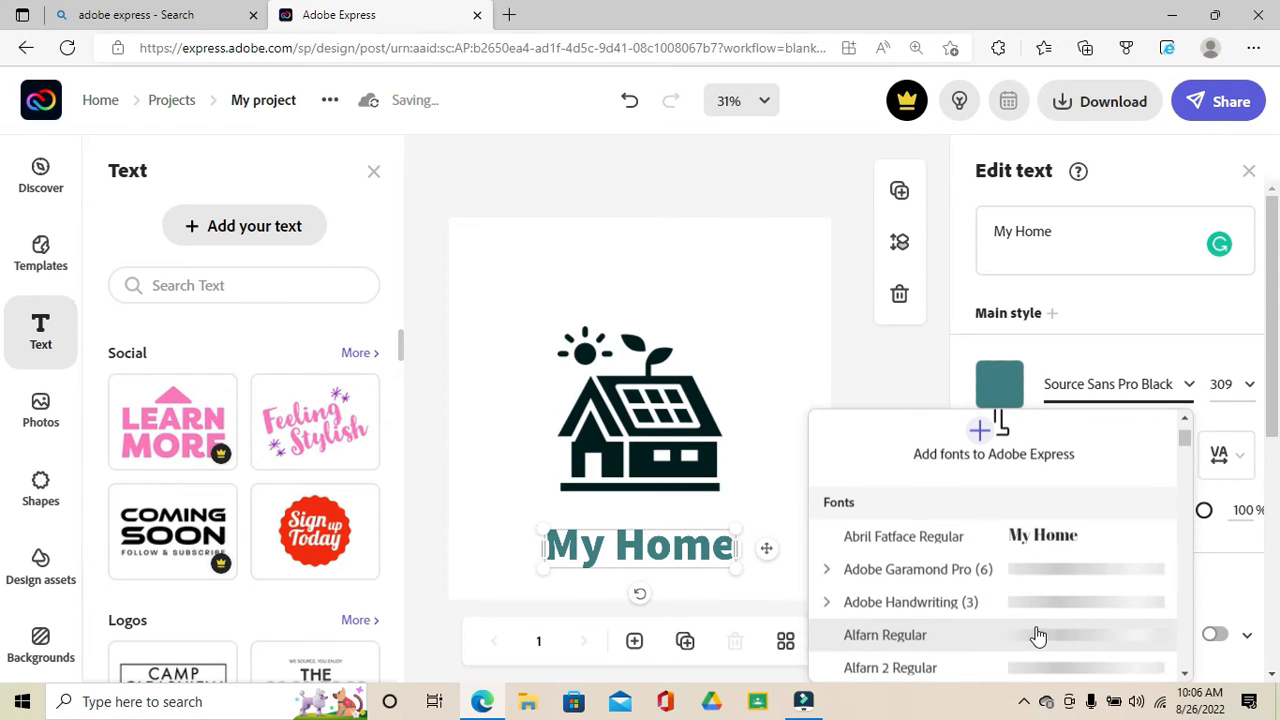
{"action": "scroll", "coordinate": [1037, 634], "scroll_direction": "down", "scroll_amount": 3}
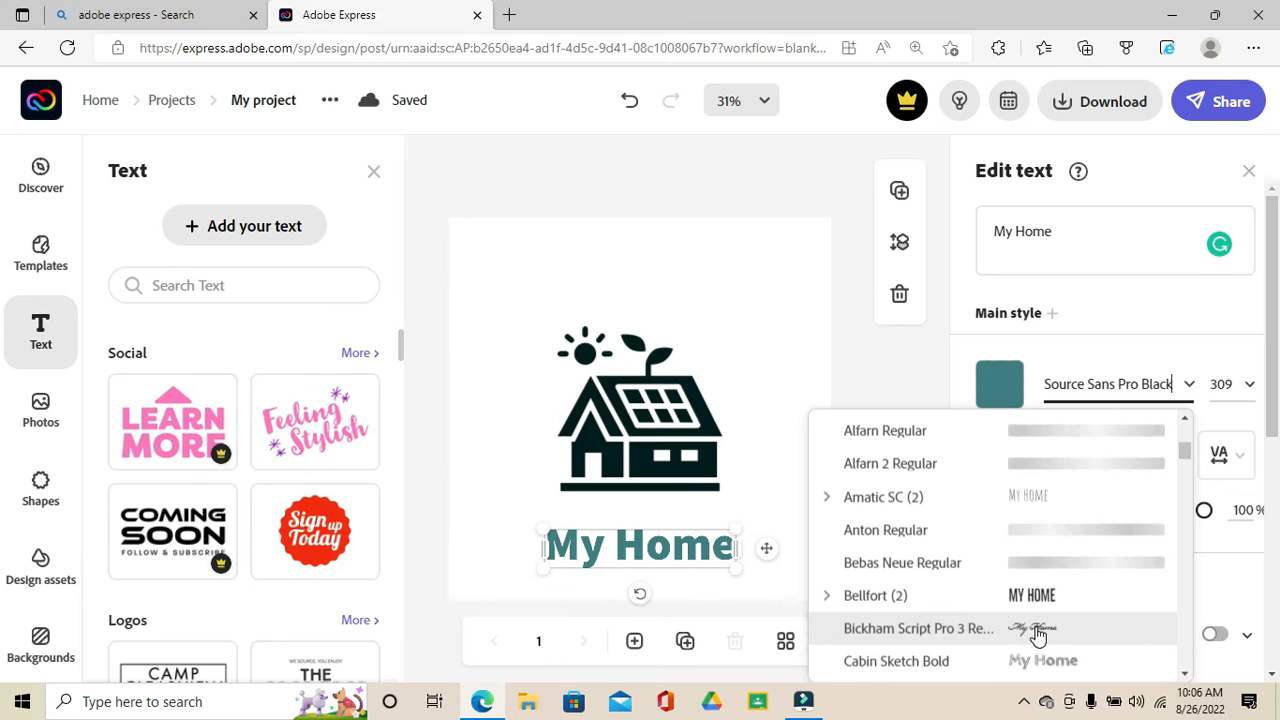
{"action": "scroll", "coordinate": [1037, 634], "scroll_direction": "down", "scroll_amount": 2}
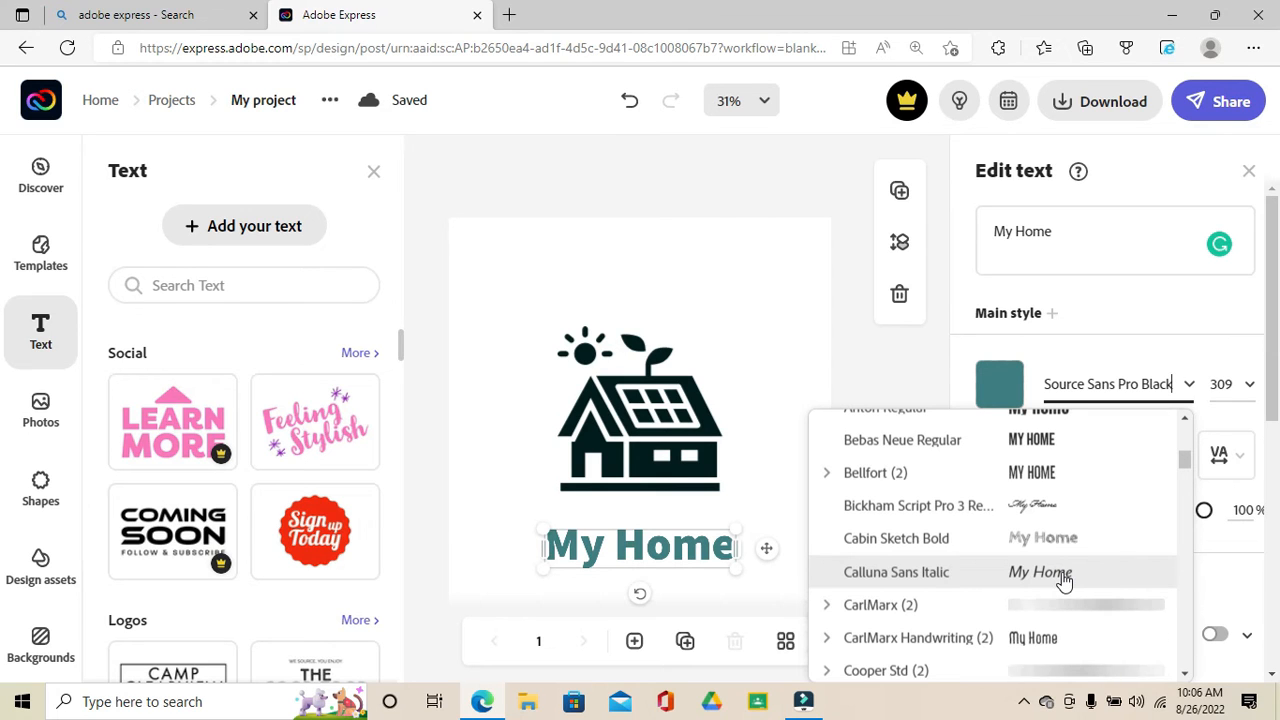
{"action": "scroll", "coordinate": [1062, 584], "scroll_direction": "down", "scroll_amount": 2}
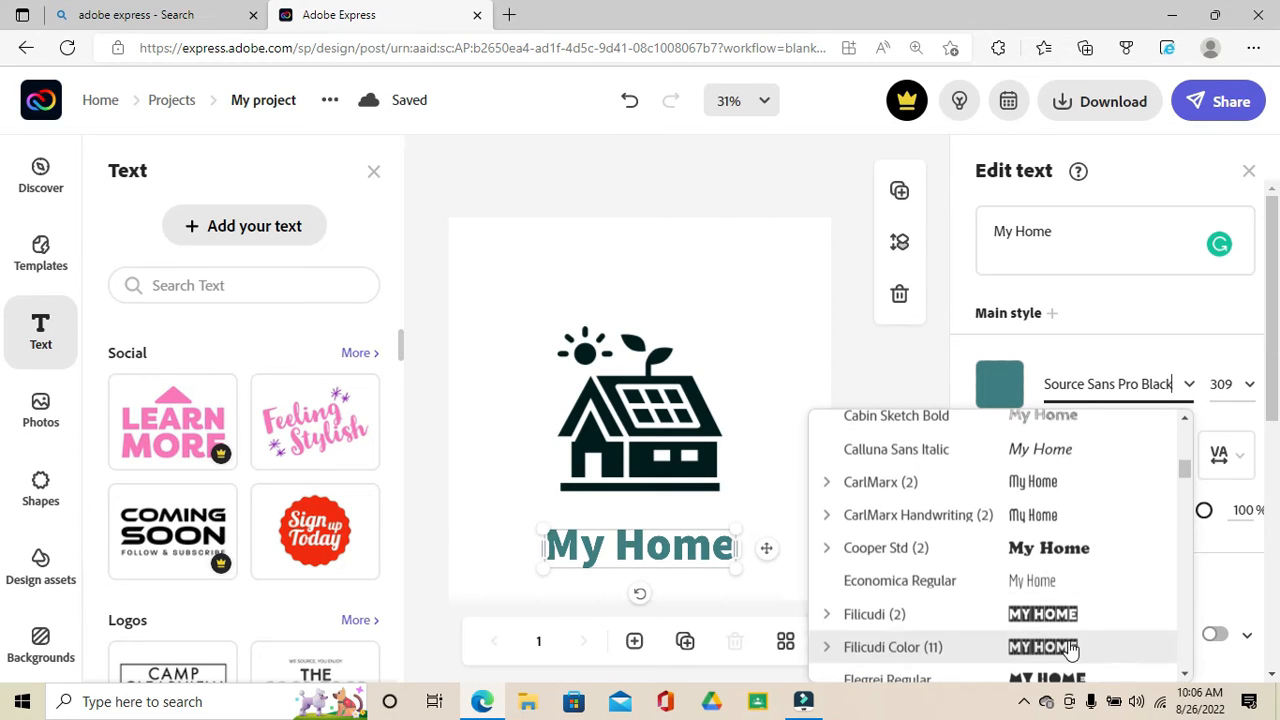
{"action": "left_click", "coordinate": [1057, 518]}
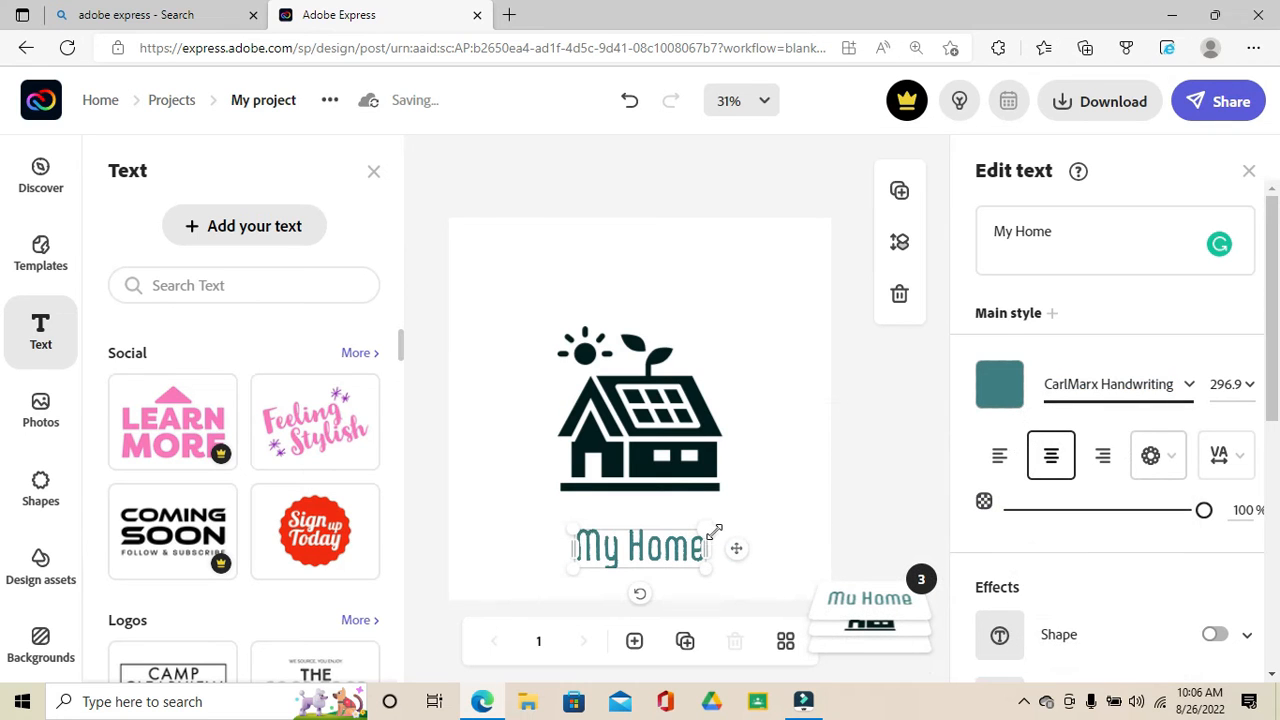
{"action": "left_click_drag", "start_coordinate": [712, 530], "coordinate": [661, 536]}
{"action": "left_click", "coordinate": [660, 533]}
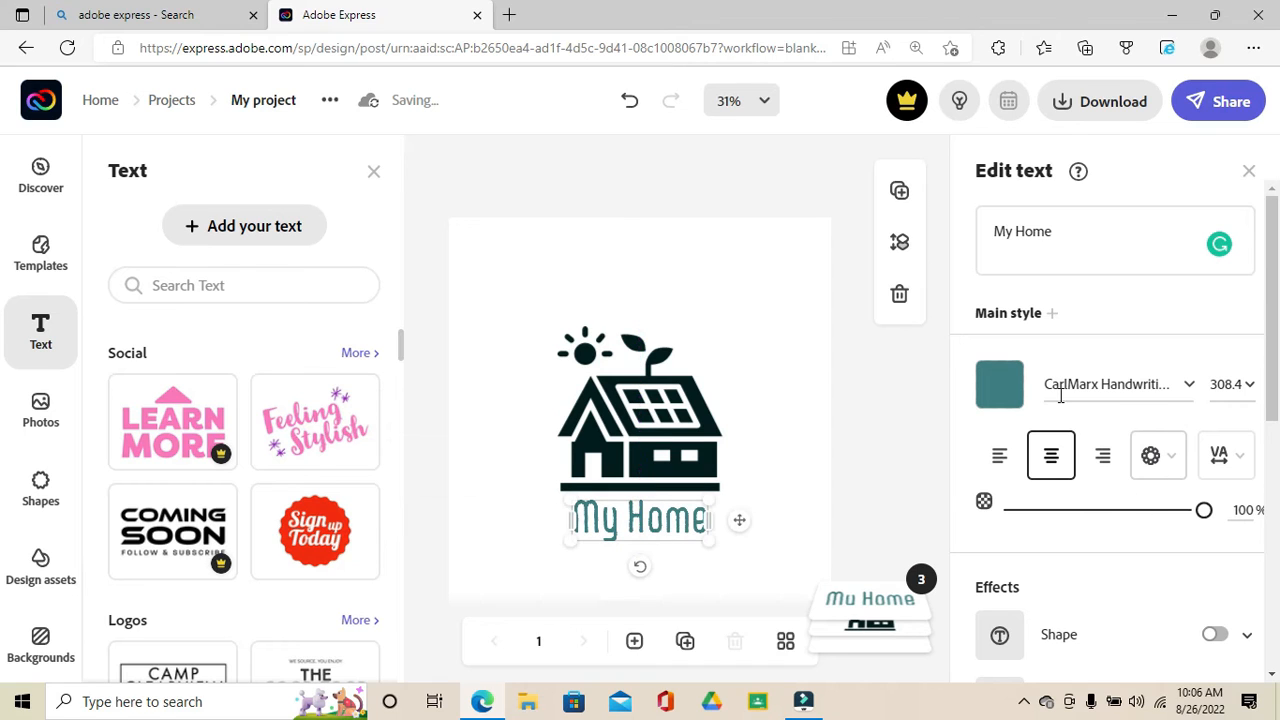
- Try custom light teal and green shades on the "My Home" text, then color it bright red #FD0101
{"action": "left_click", "coordinate": [1002, 384]}
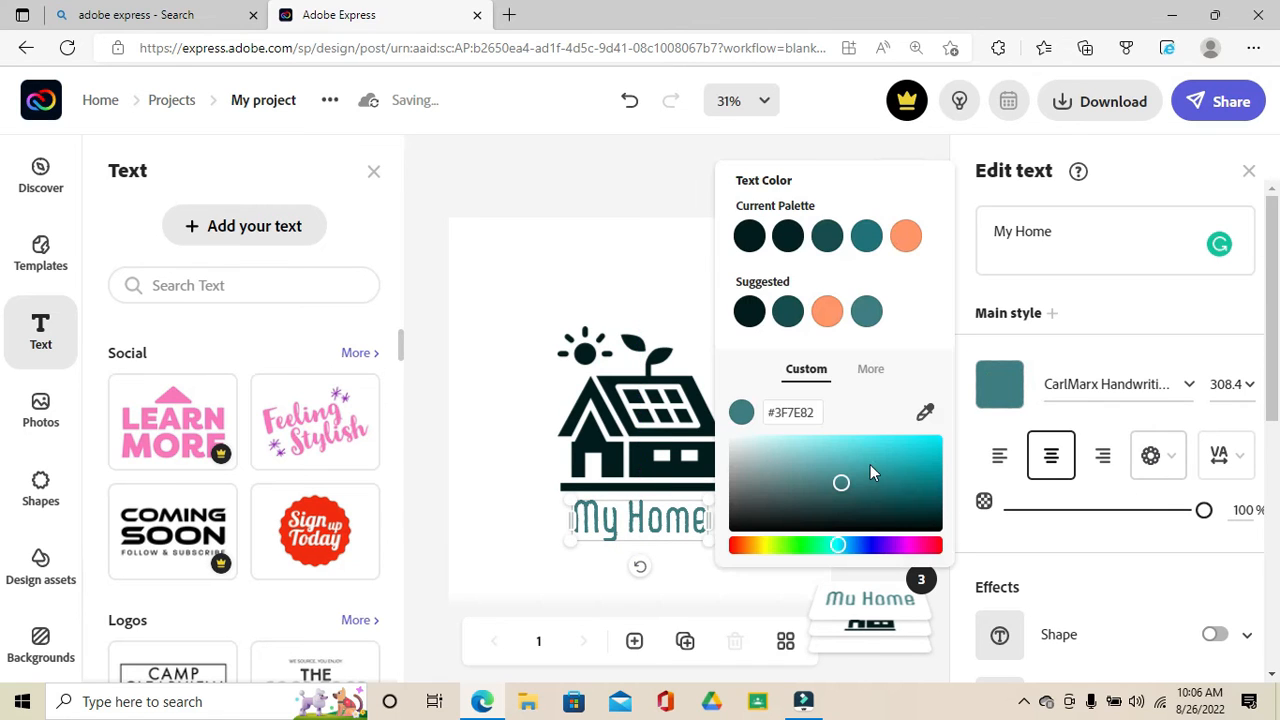
{"action": "left_click", "coordinate": [750, 444]}
{"action": "left_click_drag", "start_coordinate": [888, 500], "coordinate": [906, 503]}
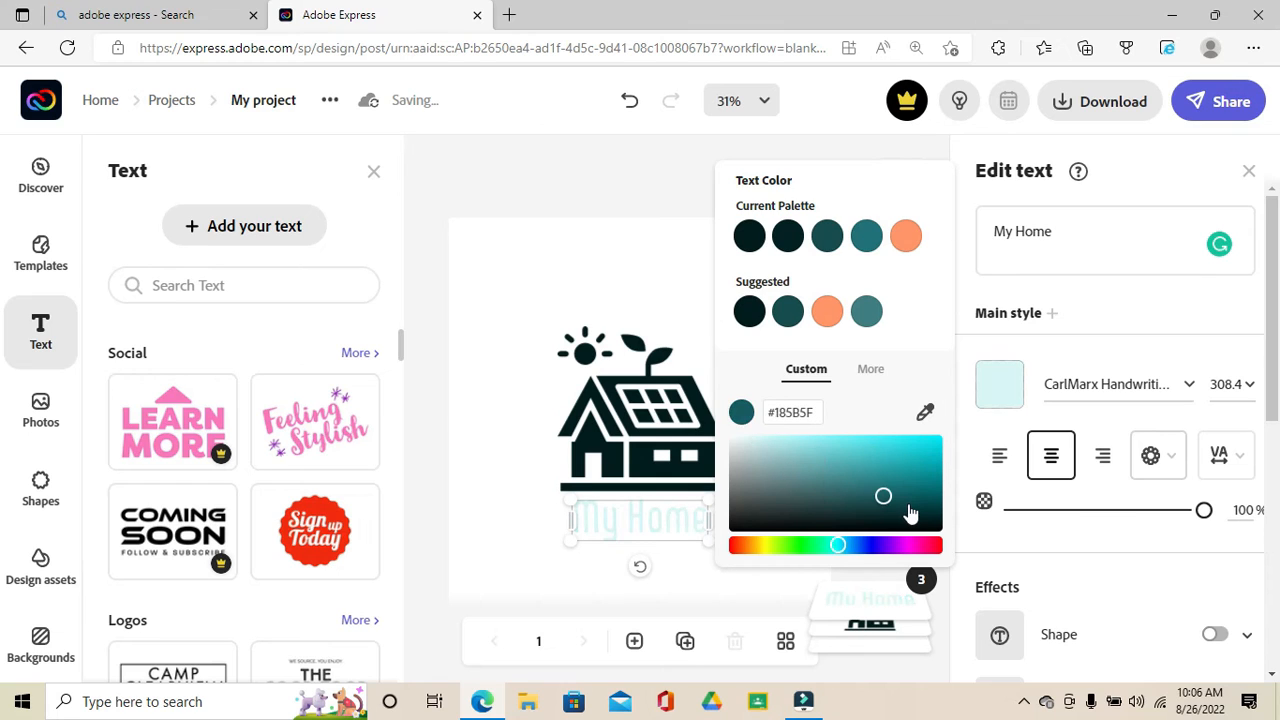
{"action": "left_click", "coordinate": [812, 544]}
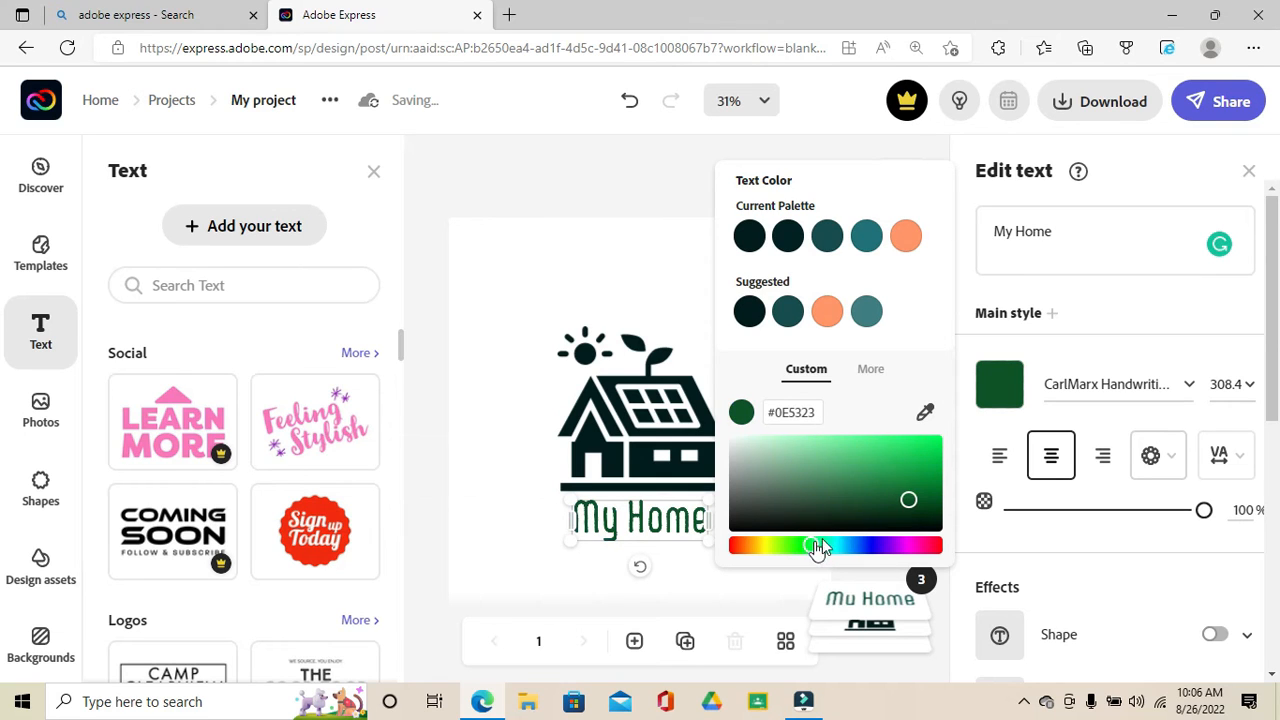
{"action": "left_click_drag", "start_coordinate": [921, 443], "coordinate": [945, 436]}
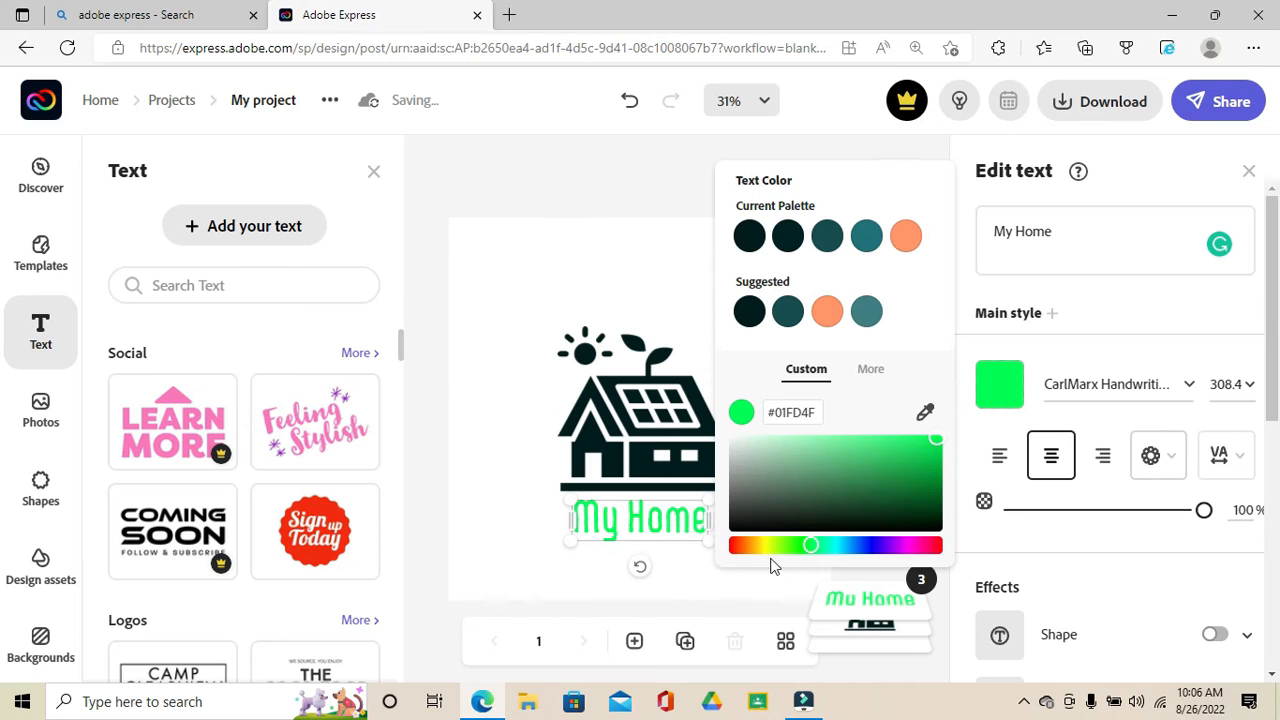
{"action": "left_click", "coordinate": [737, 547]}
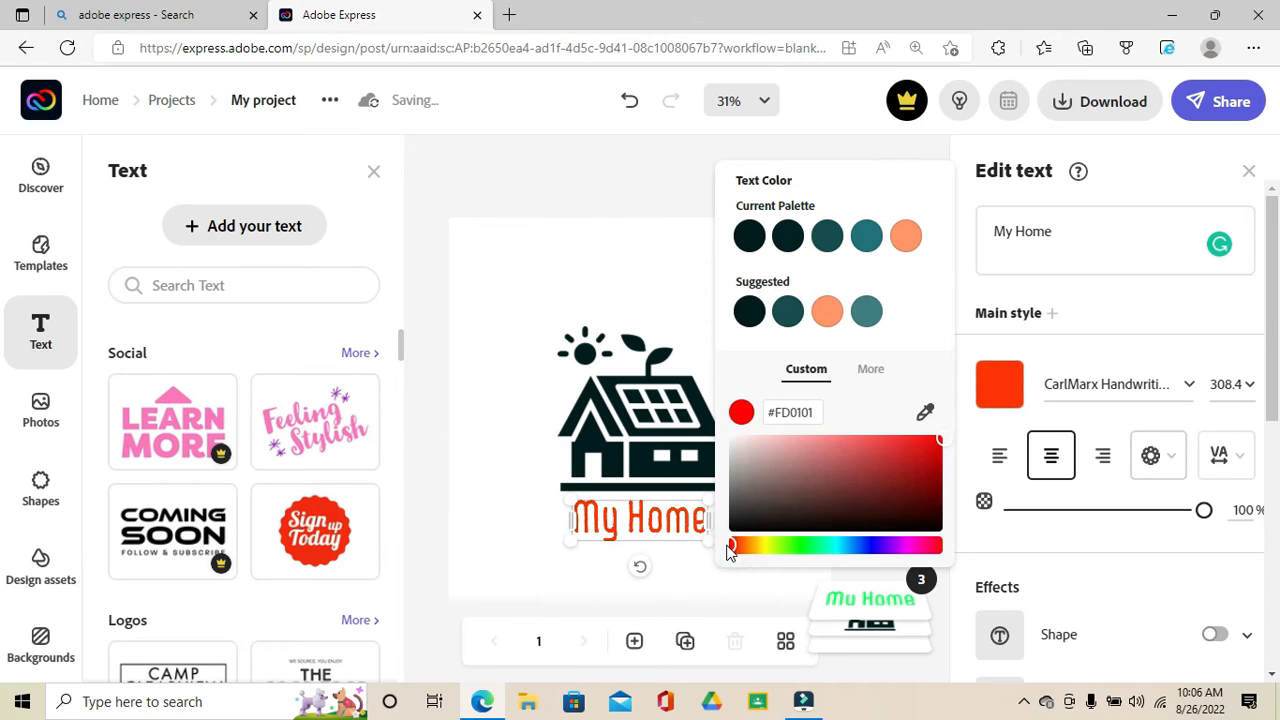
{"action": "left_click", "coordinate": [958, 440]}
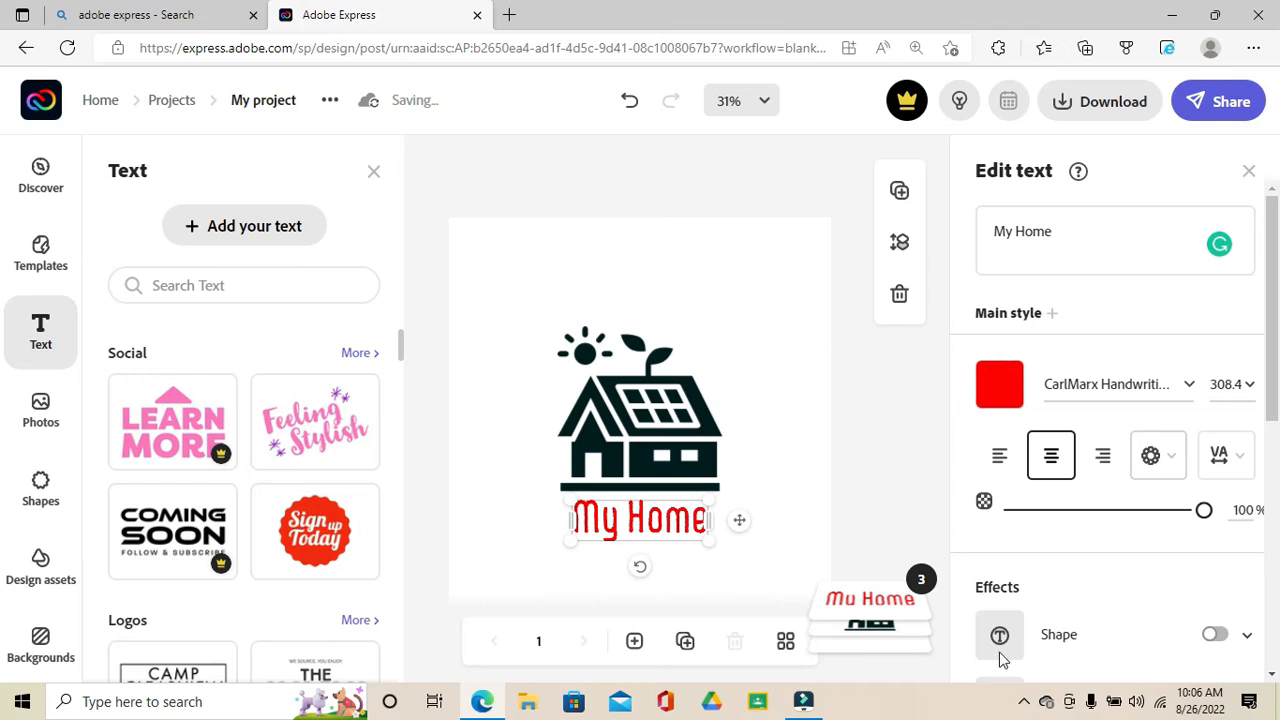
{"action": "left_click", "coordinate": [879, 470]}
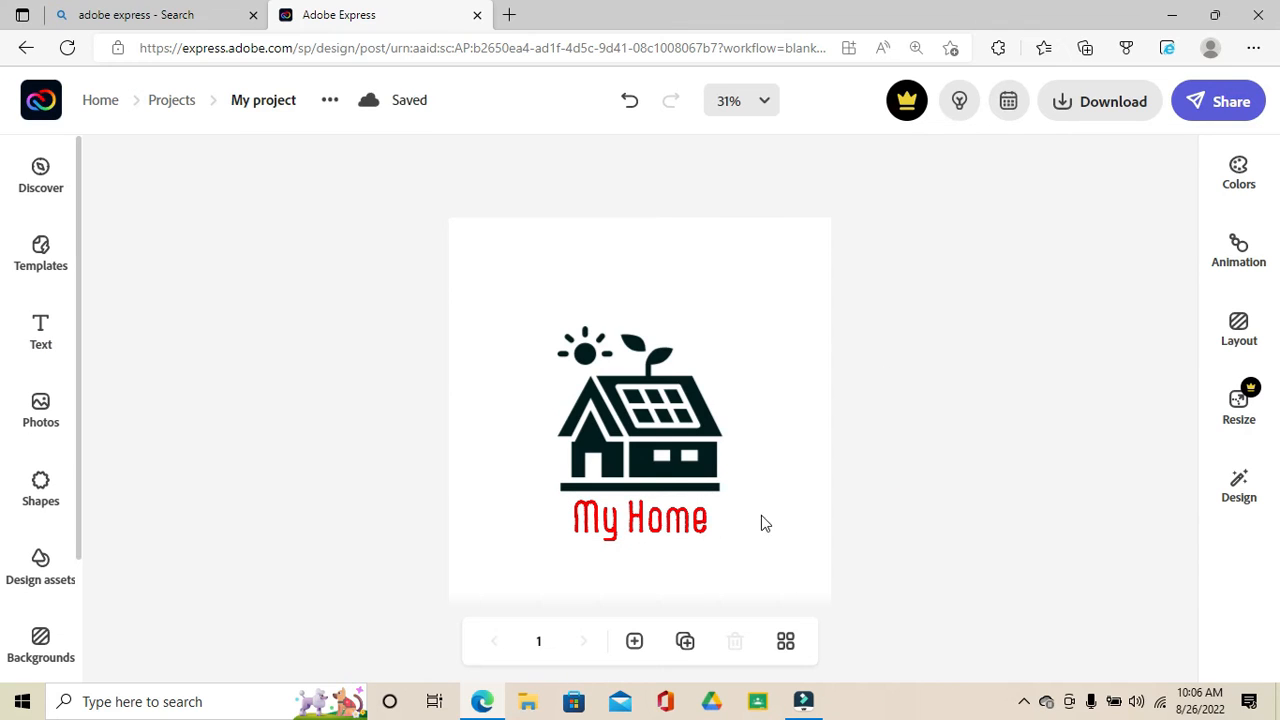
- Change the font of the "My Home" text to Bellfort Regular
{"action": "left_click", "coordinate": [683, 517]}
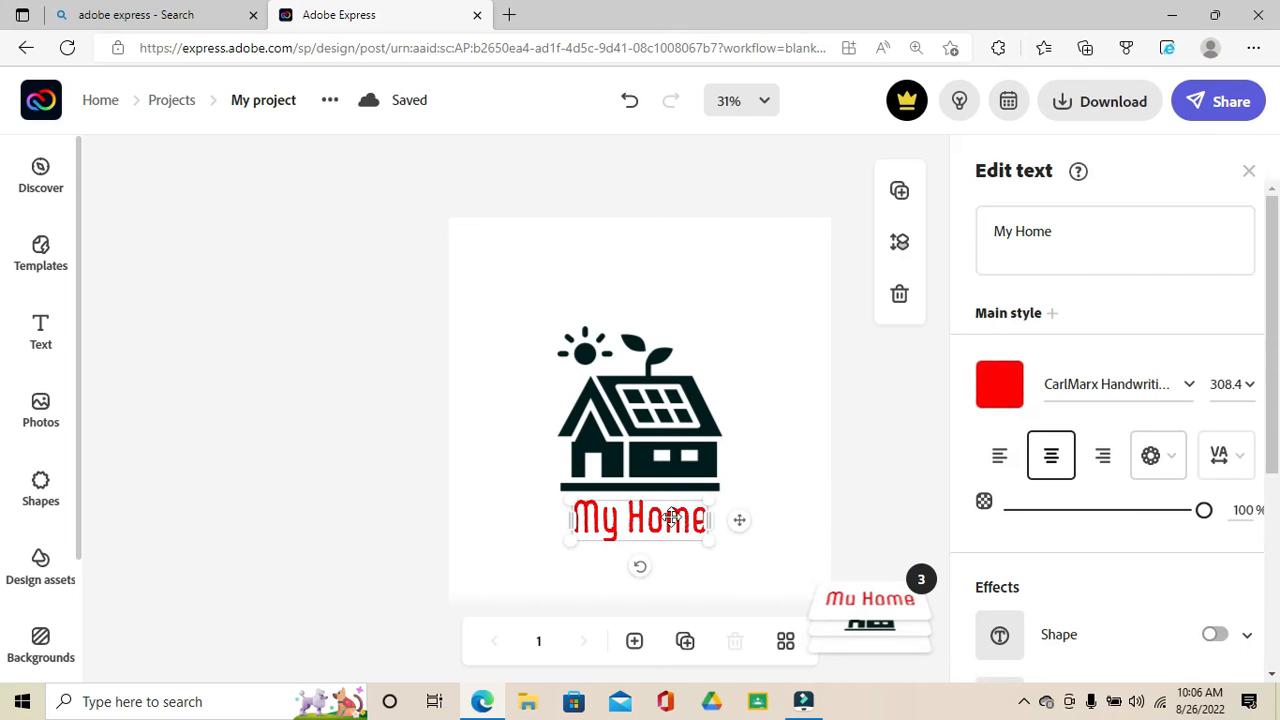
{"action": "left_click", "coordinate": [1190, 385]}
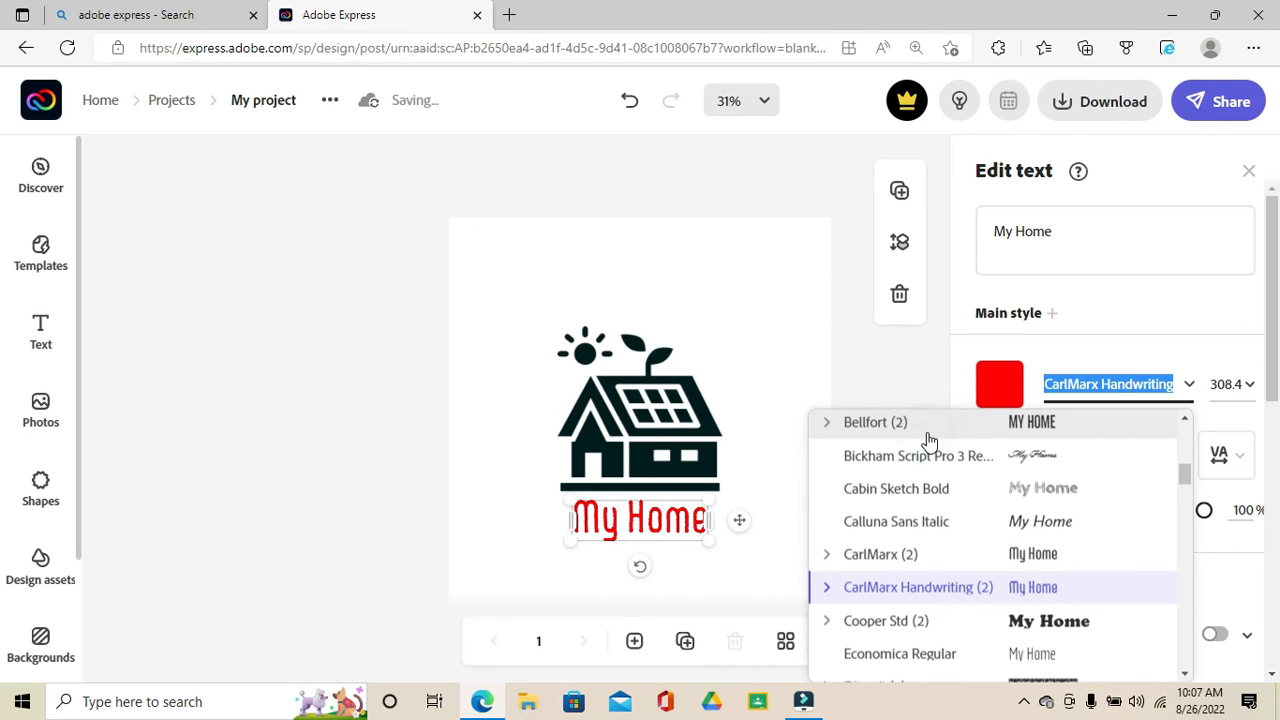
{"action": "left_click", "coordinate": [930, 426]}
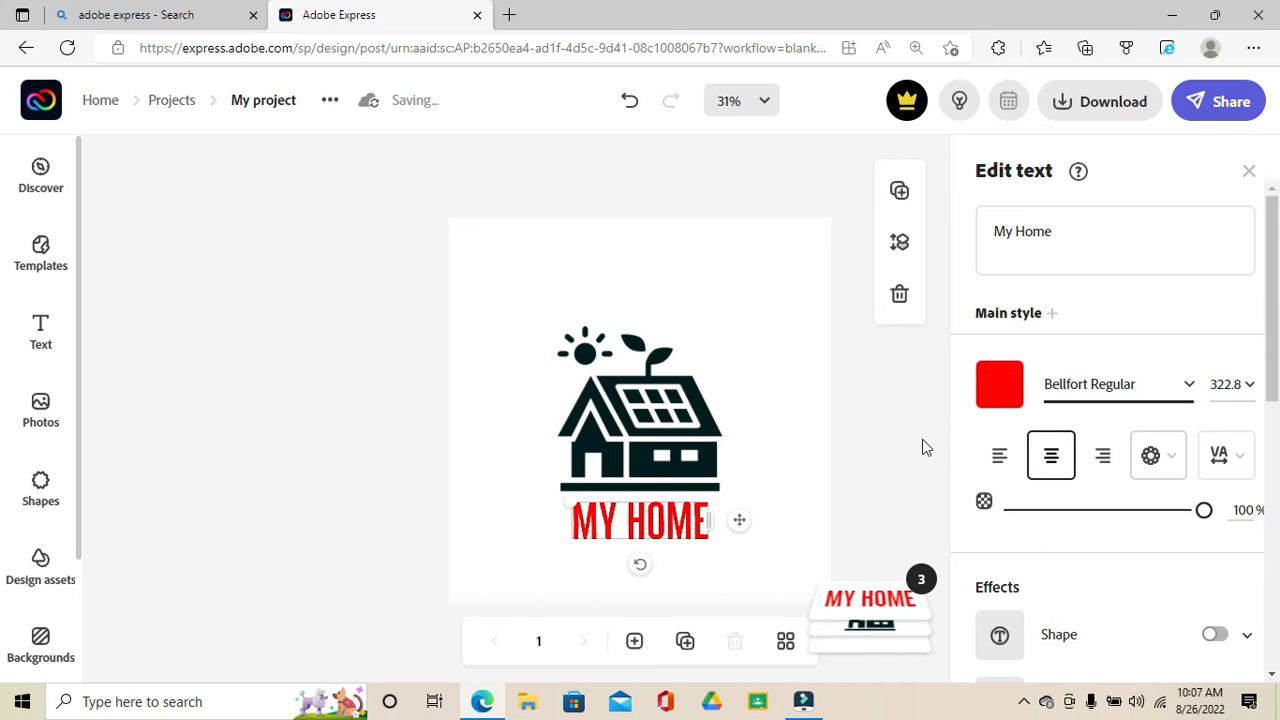
- Recolor the "My Home" text to the custom bright blue #083EFD
{"action": "left_click", "coordinate": [1003, 382]}
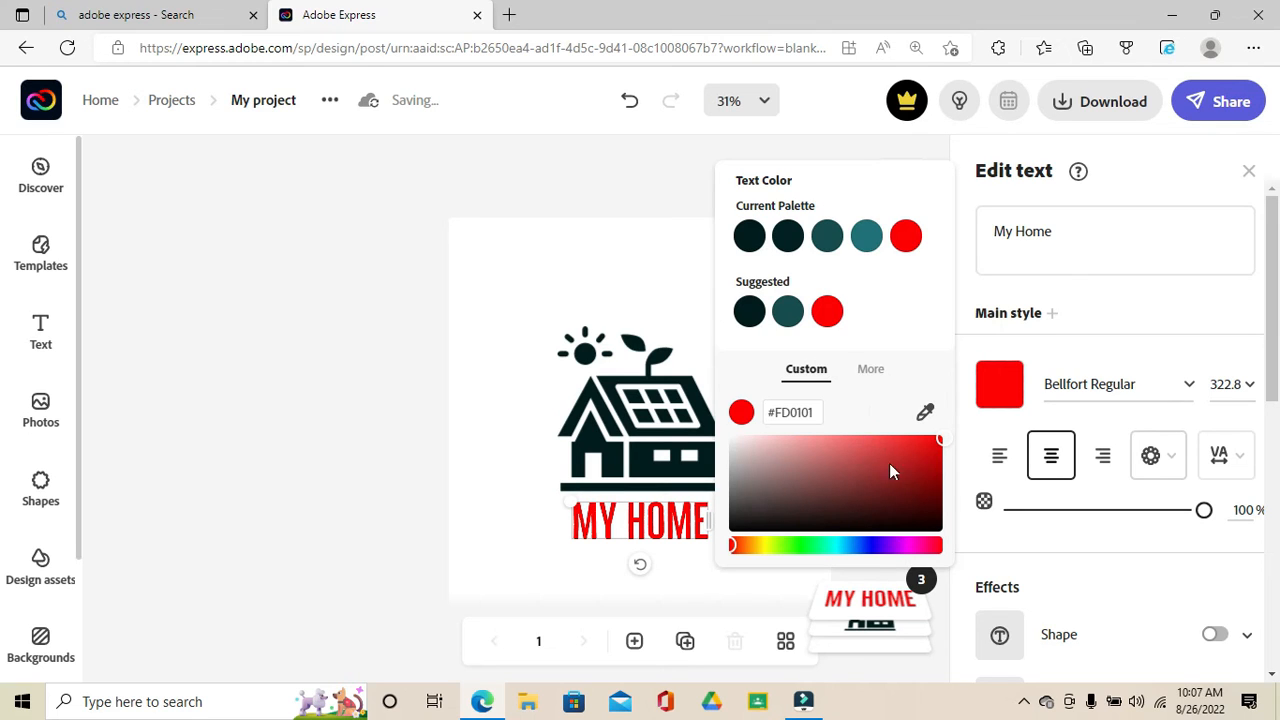
{"action": "left_click", "coordinate": [860, 545]}
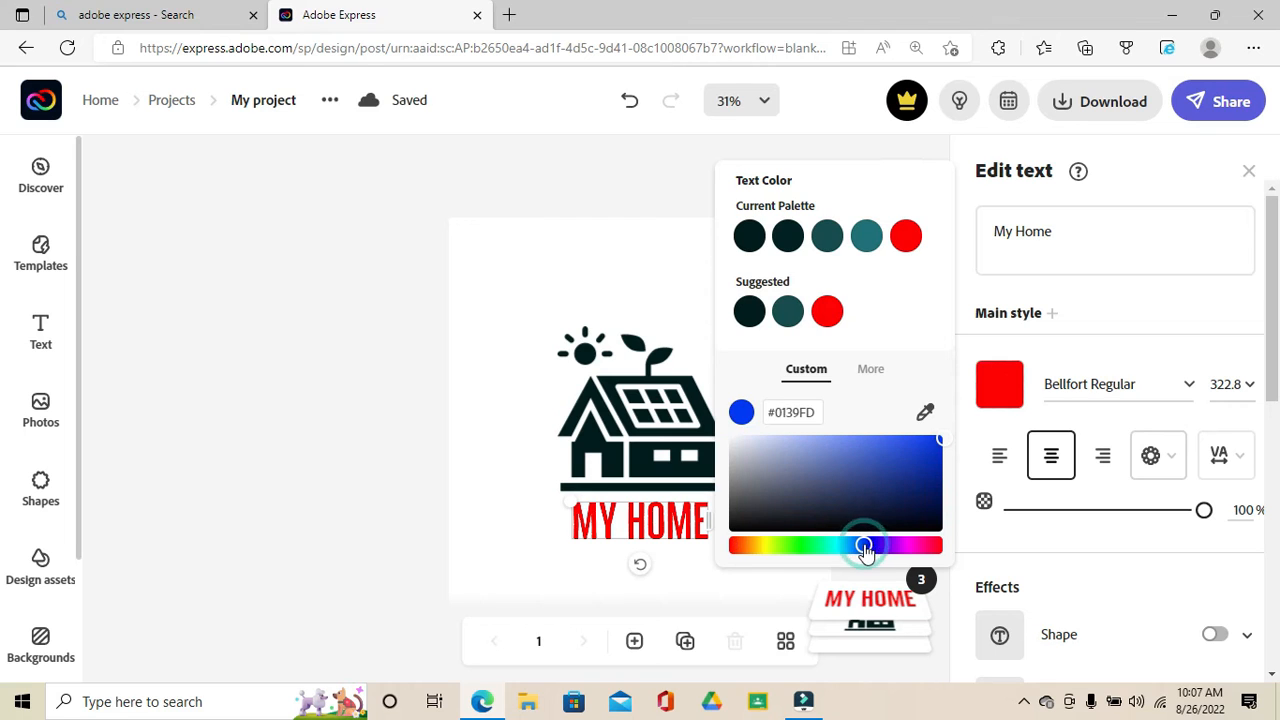
{"action": "left_click_drag", "start_coordinate": [915, 467], "coordinate": [930, 438]}
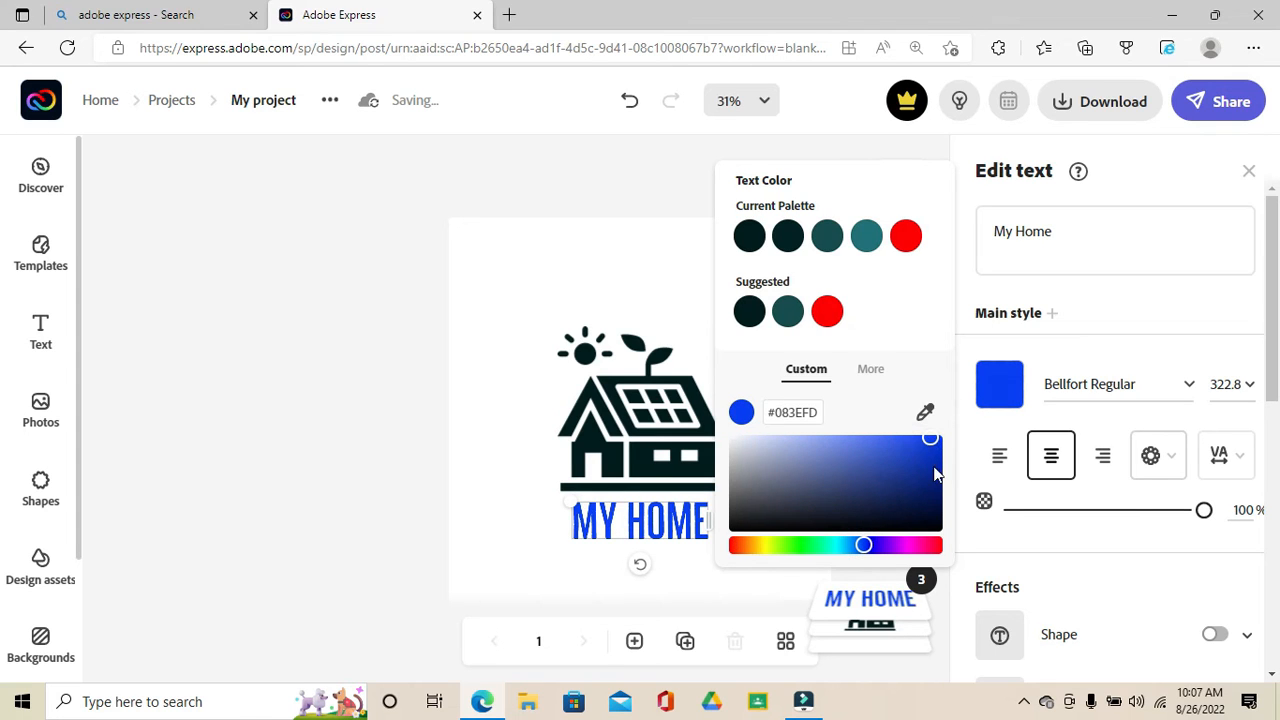
{"action": "left_click", "coordinate": [950, 622]}
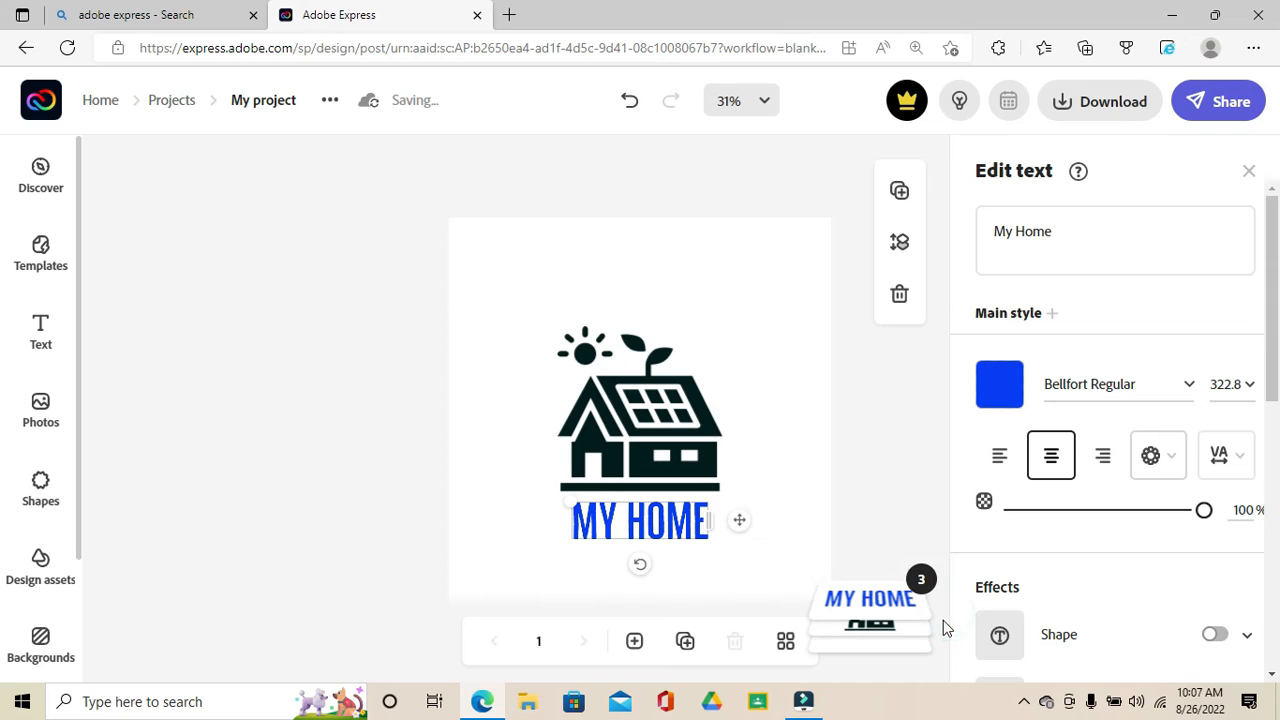
{"action": "left_click", "coordinate": [932, 474]}
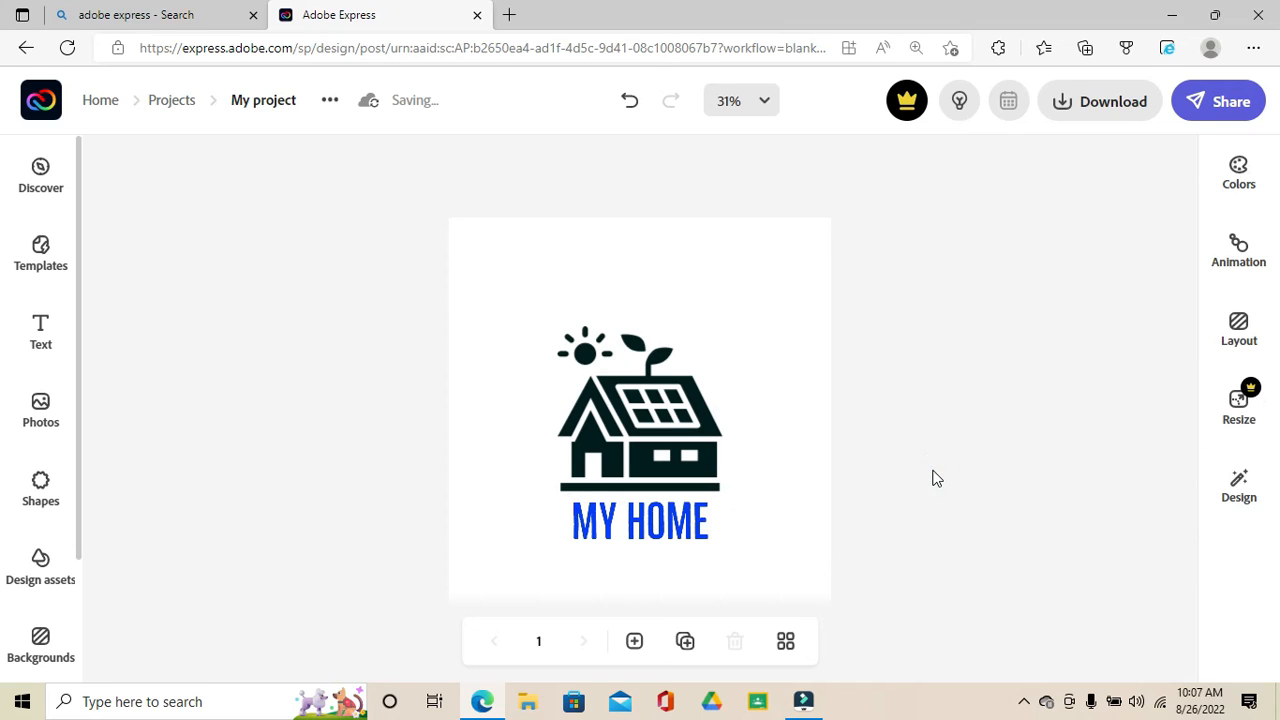
- Try the Bickham Script Pro 3 font on the "My Home" text, then set its font to Flegrei Regular
{"action": "left_click", "coordinate": [686, 507]}
{"action": "left_click", "coordinate": [1186, 386]}
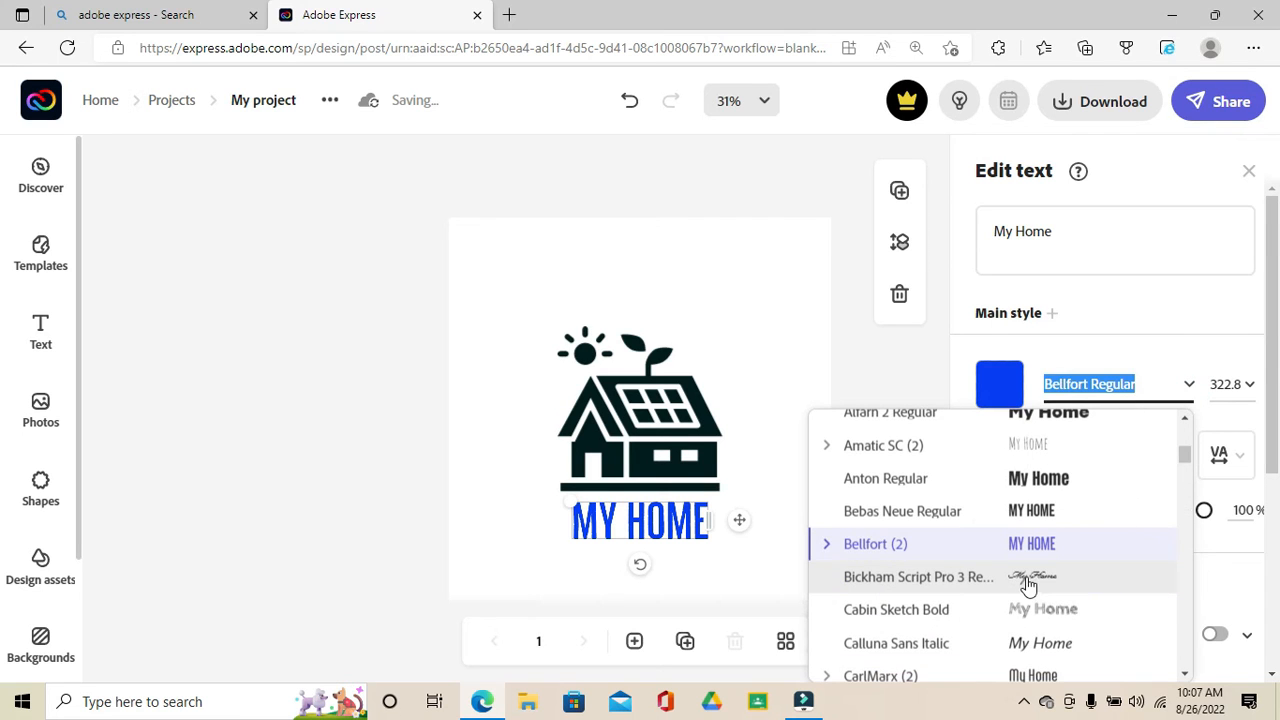
{"action": "left_click", "coordinate": [1028, 578]}
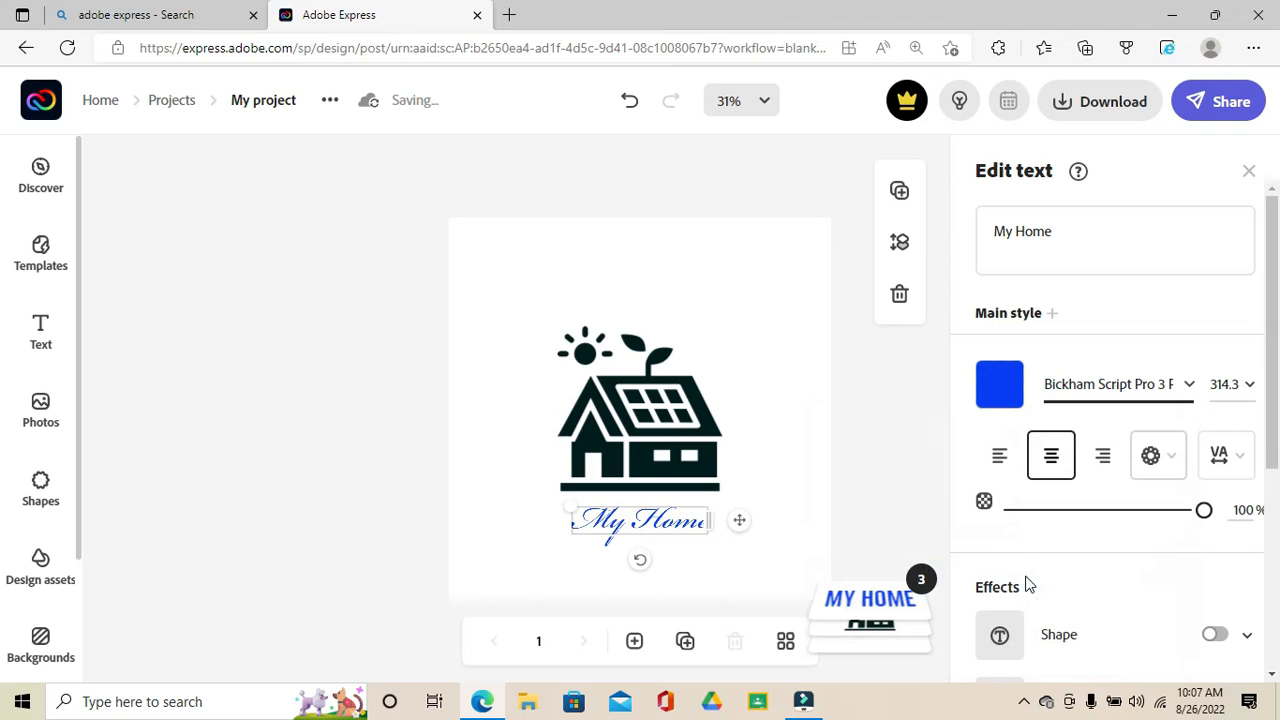
{"action": "left_click", "coordinate": [1190, 388]}
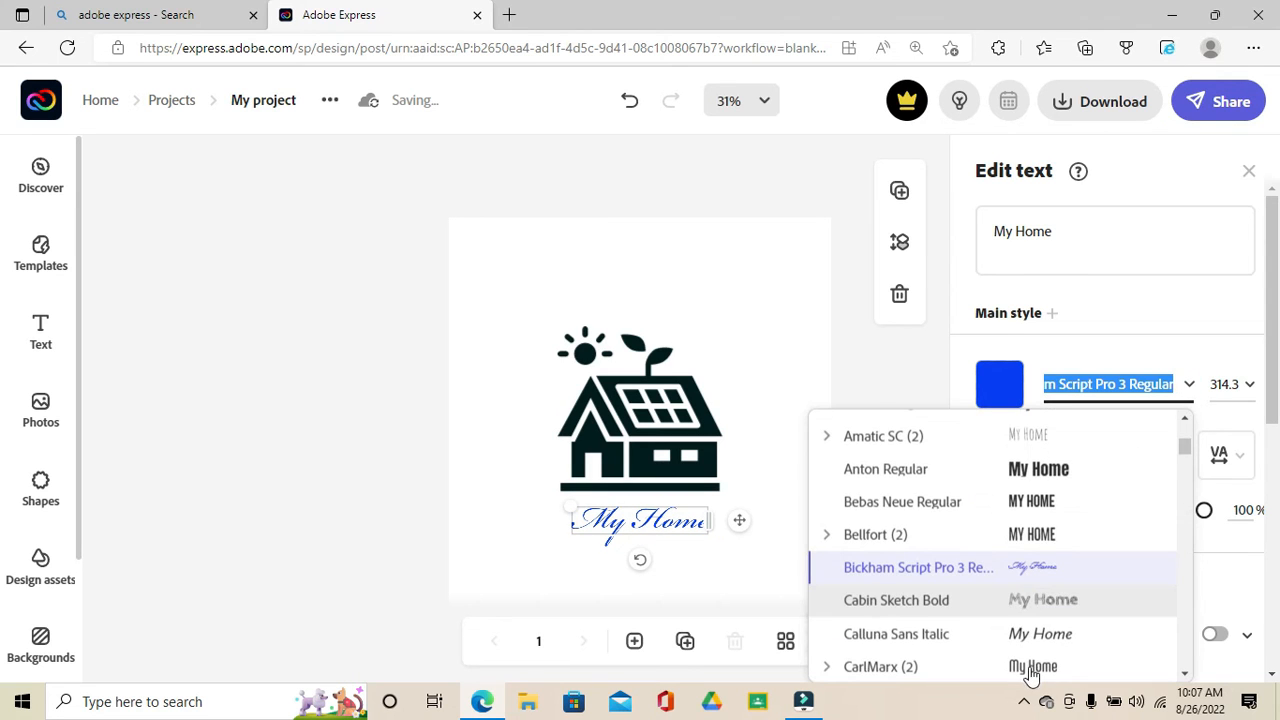
{"action": "scroll", "coordinate": [1030, 670], "scroll_direction": "down", "scroll_amount": 3}
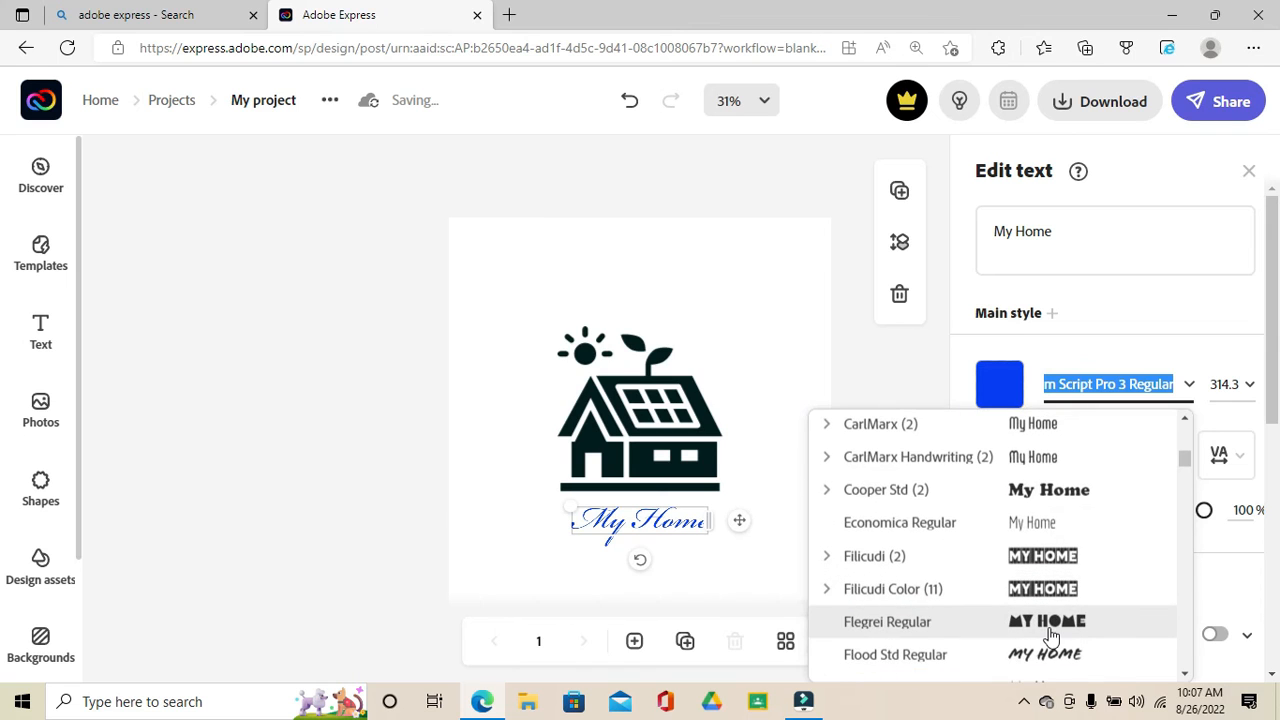
{"action": "left_click", "coordinate": [1050, 635]}
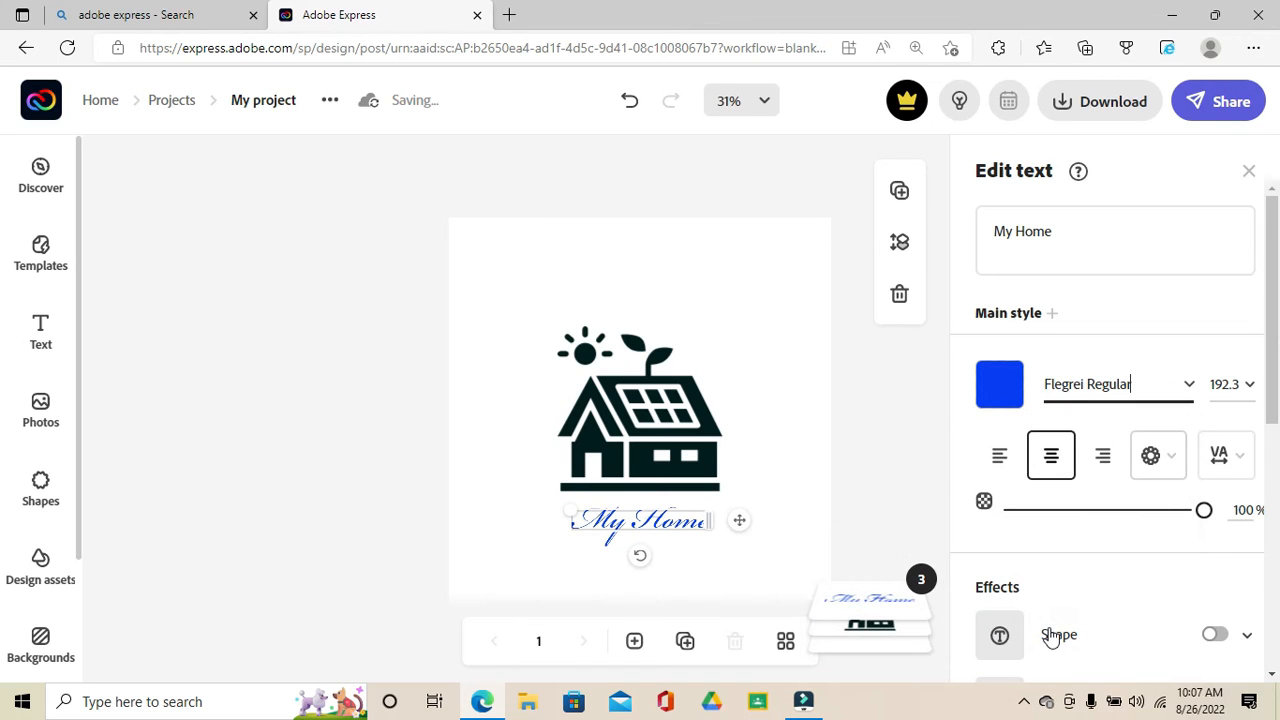
- Recolor the "My Home" text to the dark teal #022123 from the current palette
{"action": "left_click", "coordinate": [1000, 383]}
{"action": "left_click", "coordinate": [789, 238]}
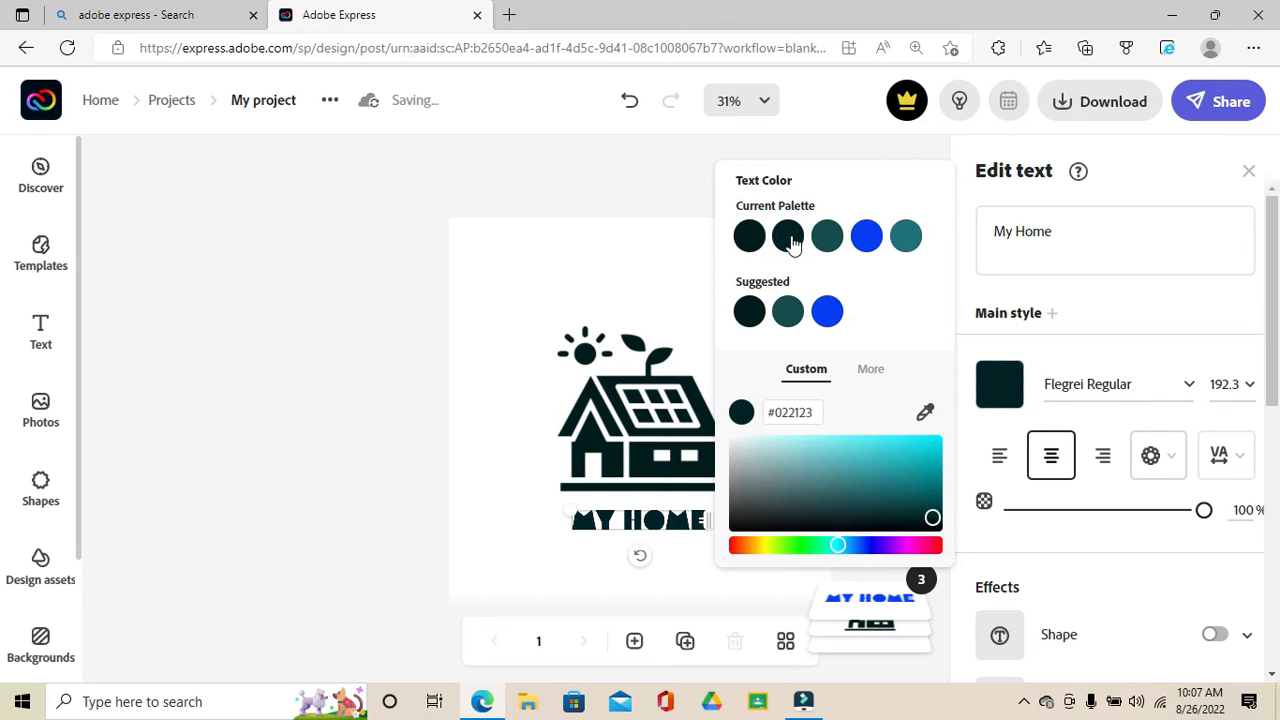
{"action": "left_click", "coordinate": [948, 598]}
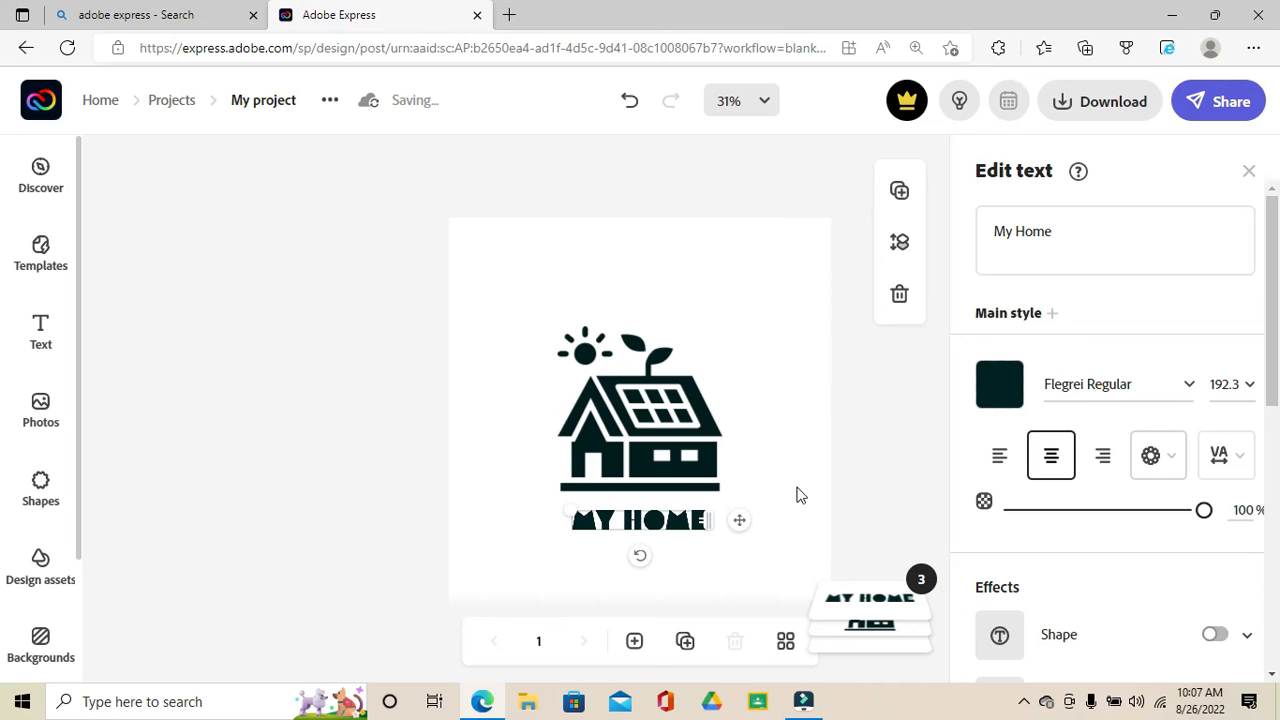
- Set the "My Home" text size to 200 and deselect the text
{"action": "left_click", "coordinate": [690, 525]}
{"action": "left_click_drag", "start_coordinate": [710, 518], "coordinate": [741, 518]}
{"action": "left_click", "coordinate": [1248, 388]}
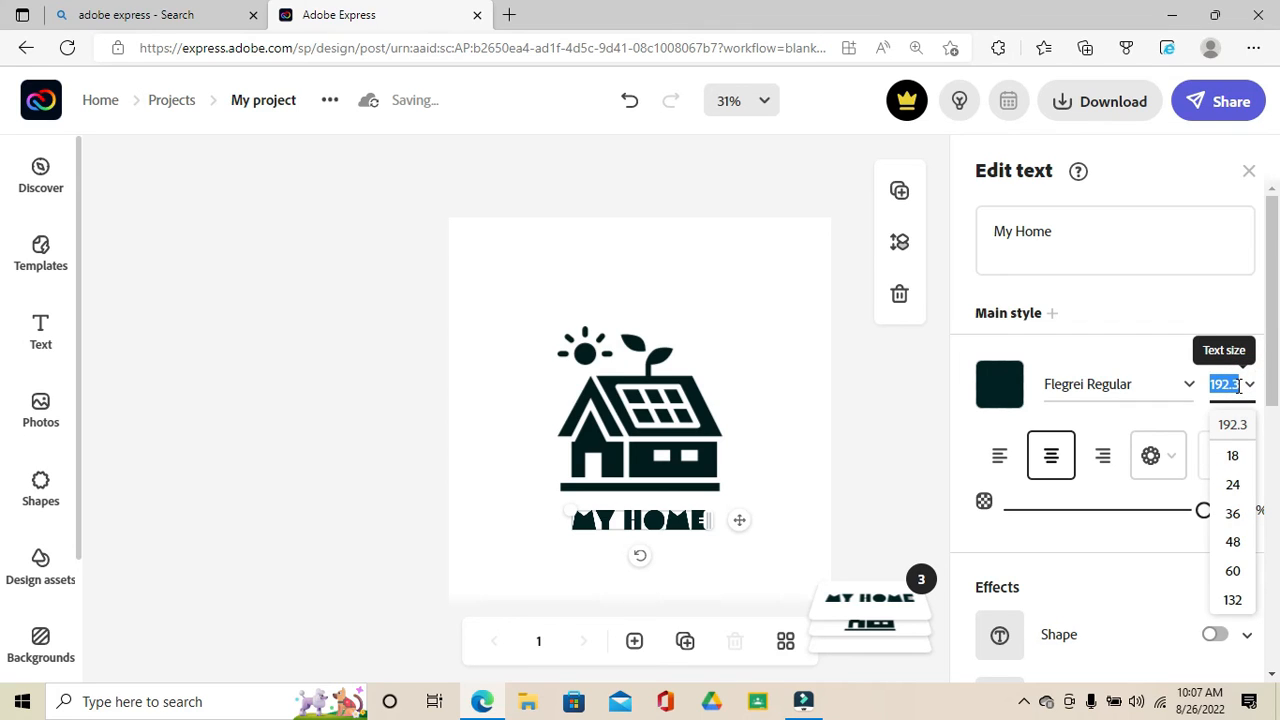
{"action": "type", "text": "200"}
{"action": "key", "text": "Return"}
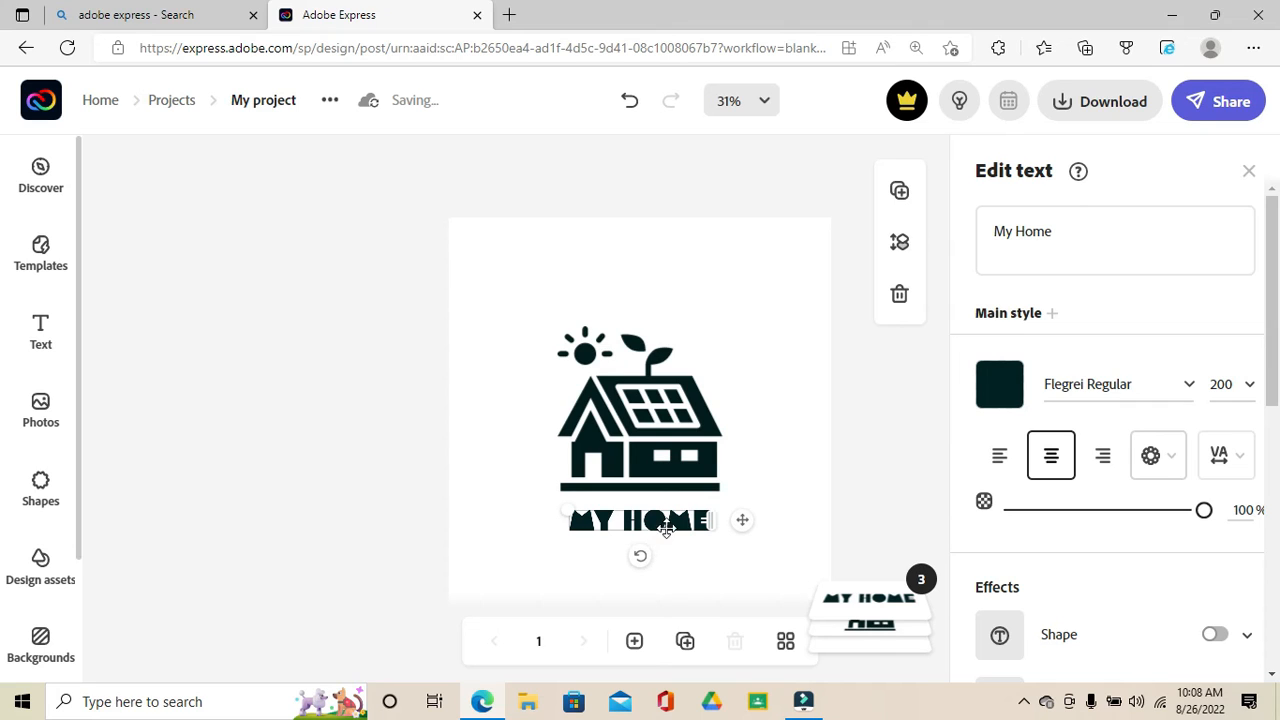
{"action": "left_click", "coordinate": [902, 396]}
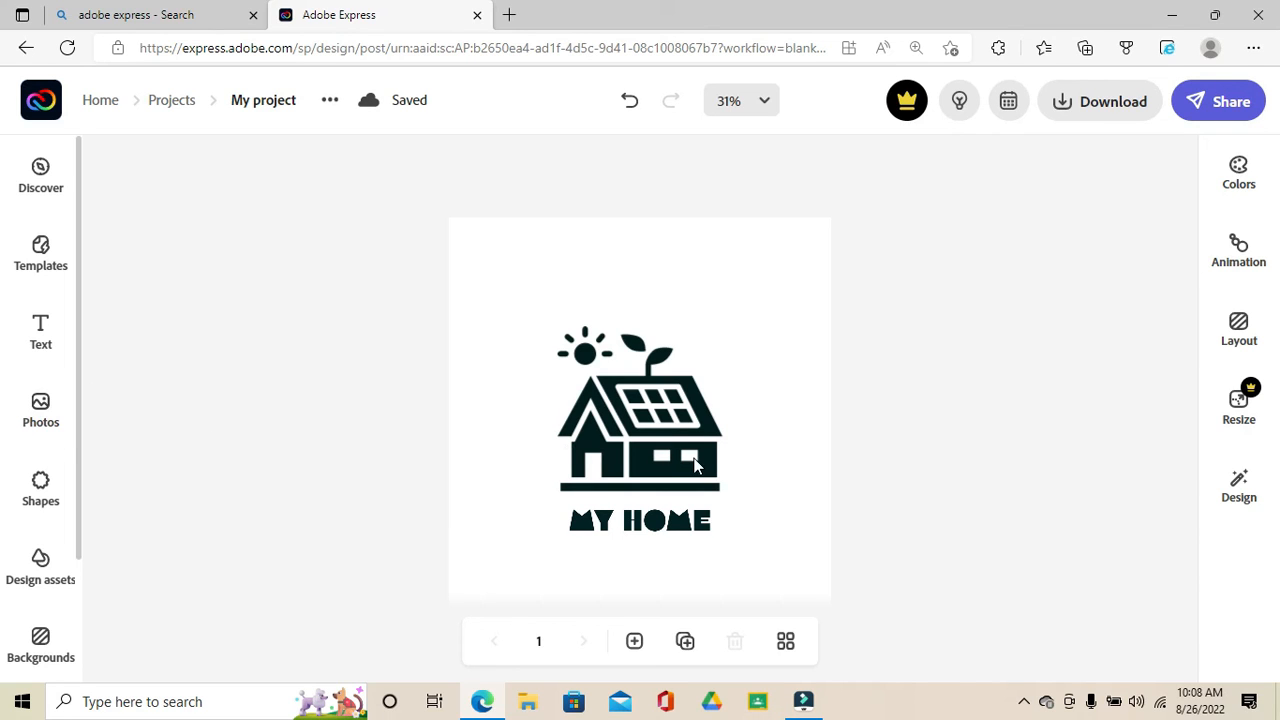
- Look at the layout options for the "My Home" text, then try the Shadow and Outline effects, turning each off again
{"action": "left_click", "coordinate": [632, 521]}
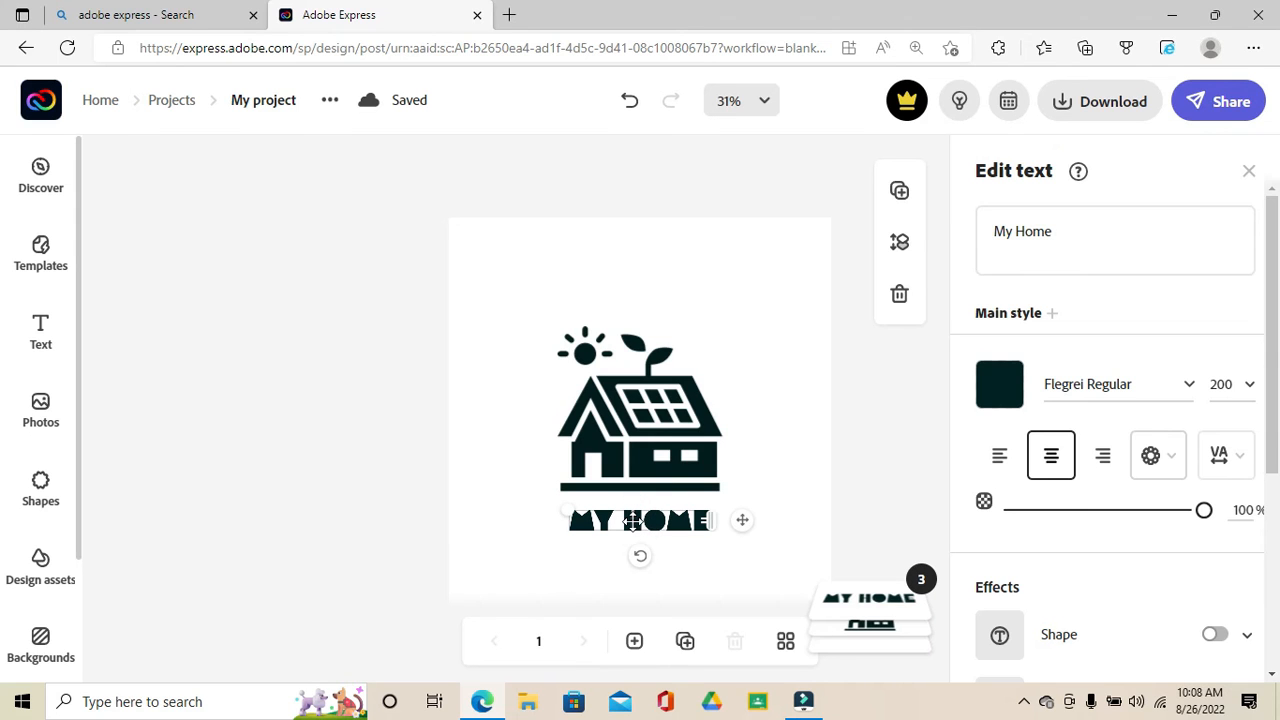
{"action": "left_click", "coordinate": [1166, 460]}
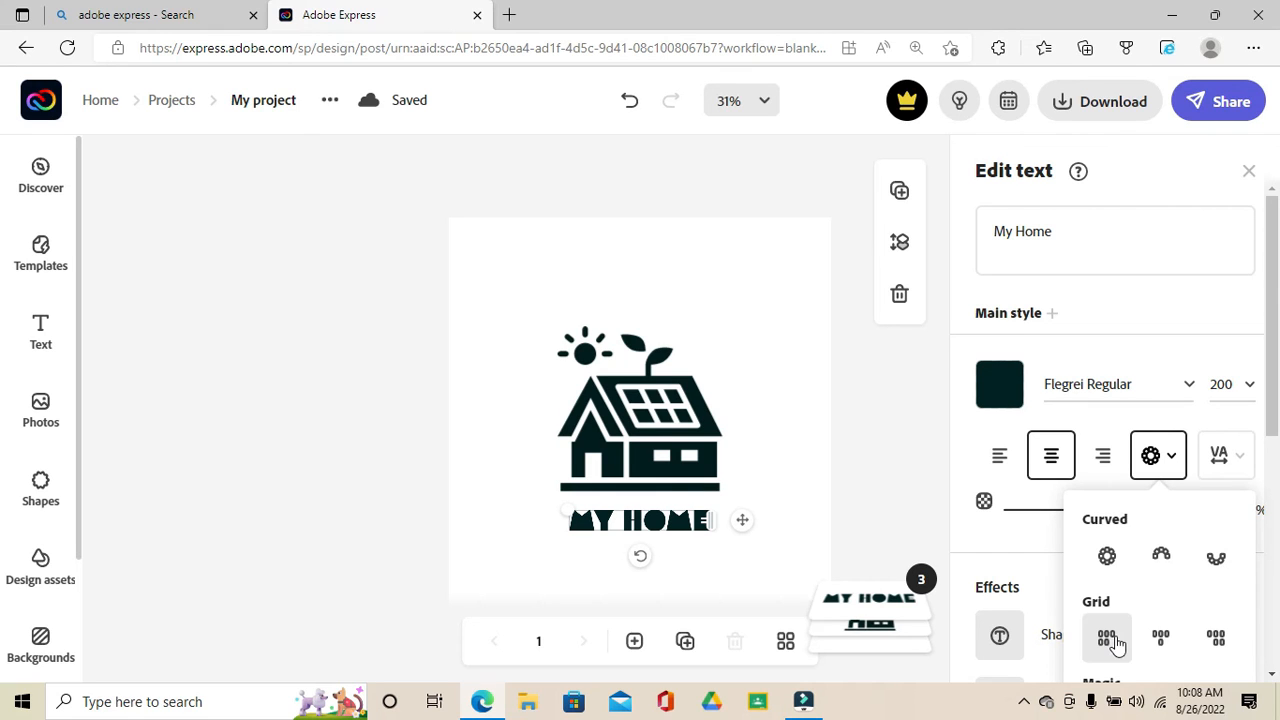
{"action": "left_click", "coordinate": [1170, 462]}
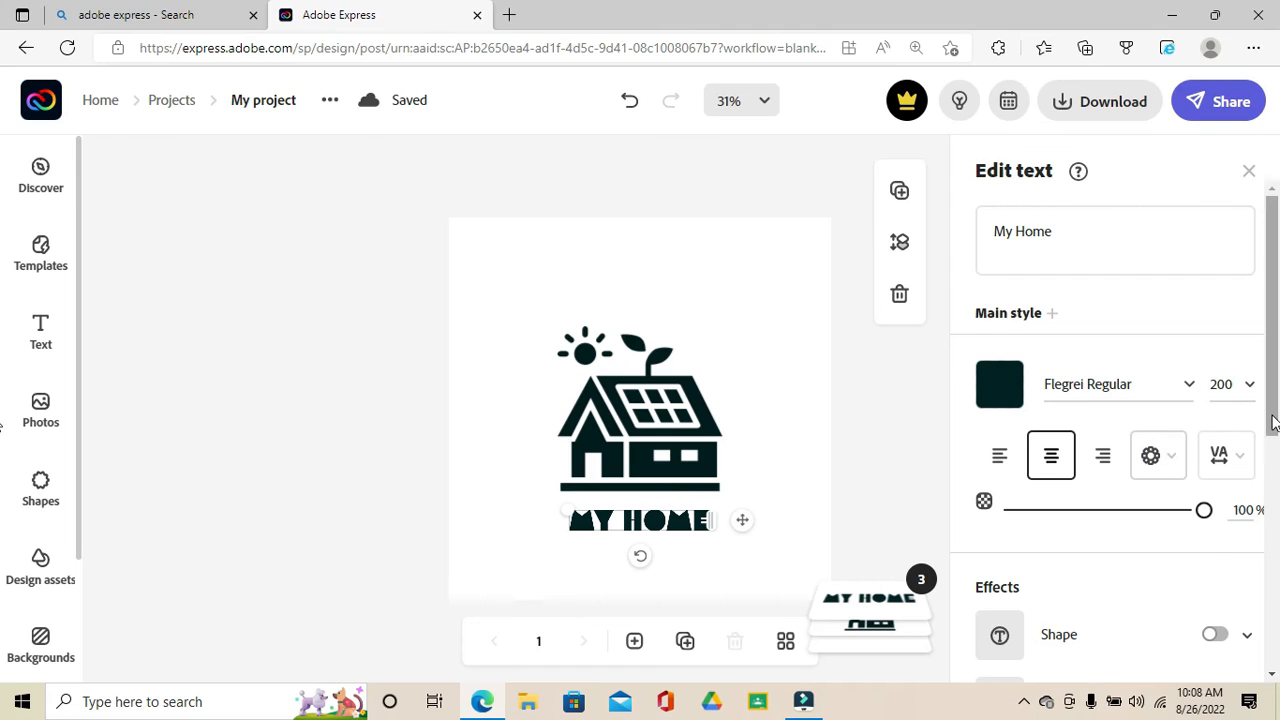
{"action": "left_click_drag", "start_coordinate": [1273, 420], "coordinate": [1275, 520]}
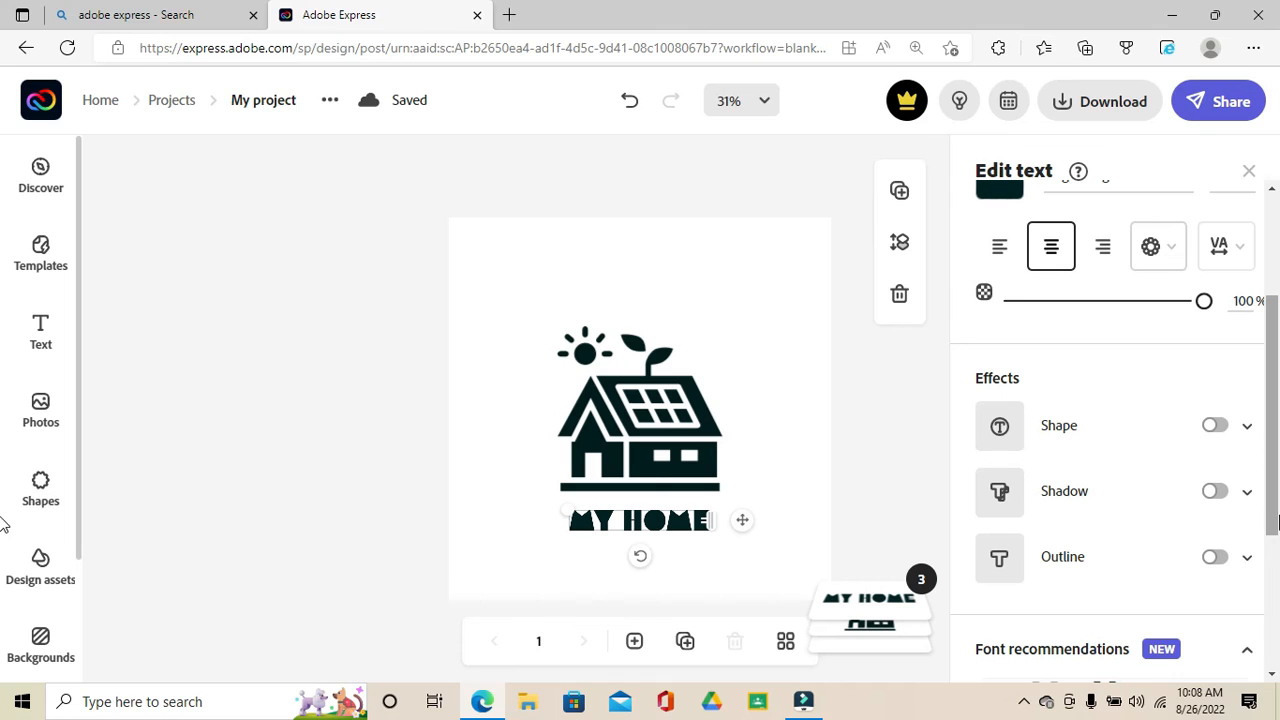
{"action": "left_click", "coordinate": [1215, 492]}
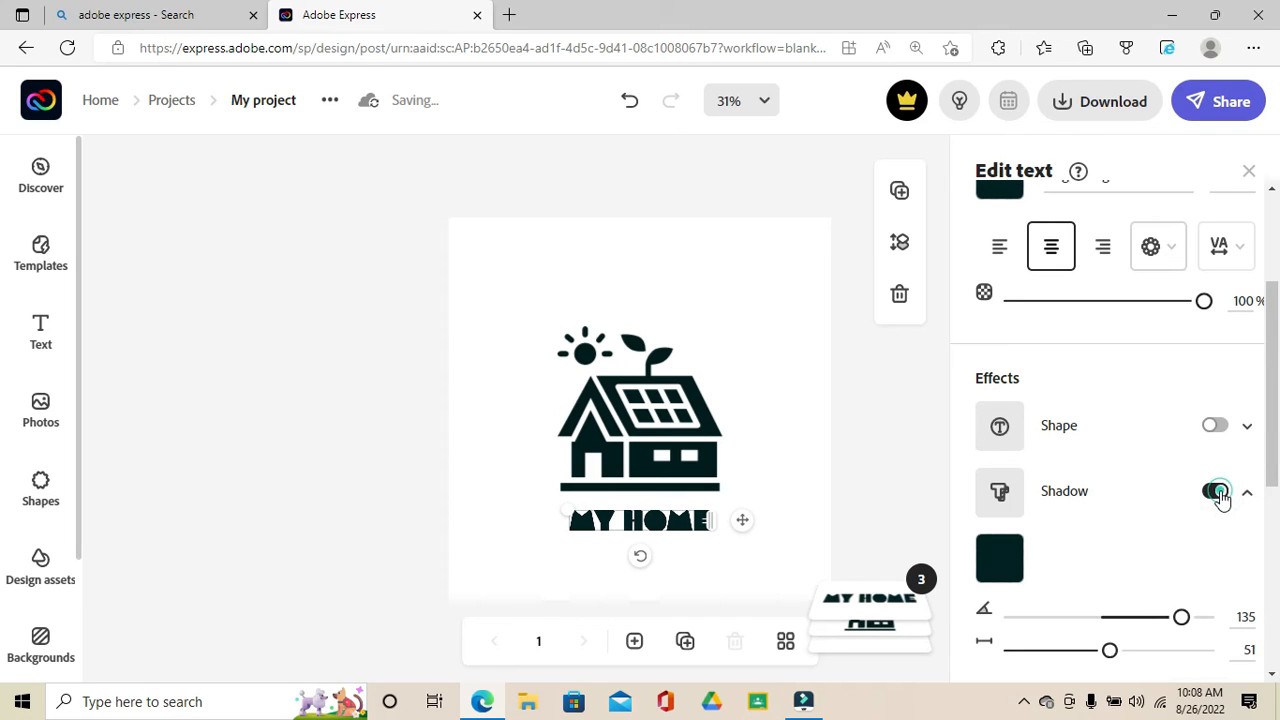
{"action": "left_click", "coordinate": [1218, 493]}
{"action": "left_click", "coordinate": [1215, 558]}
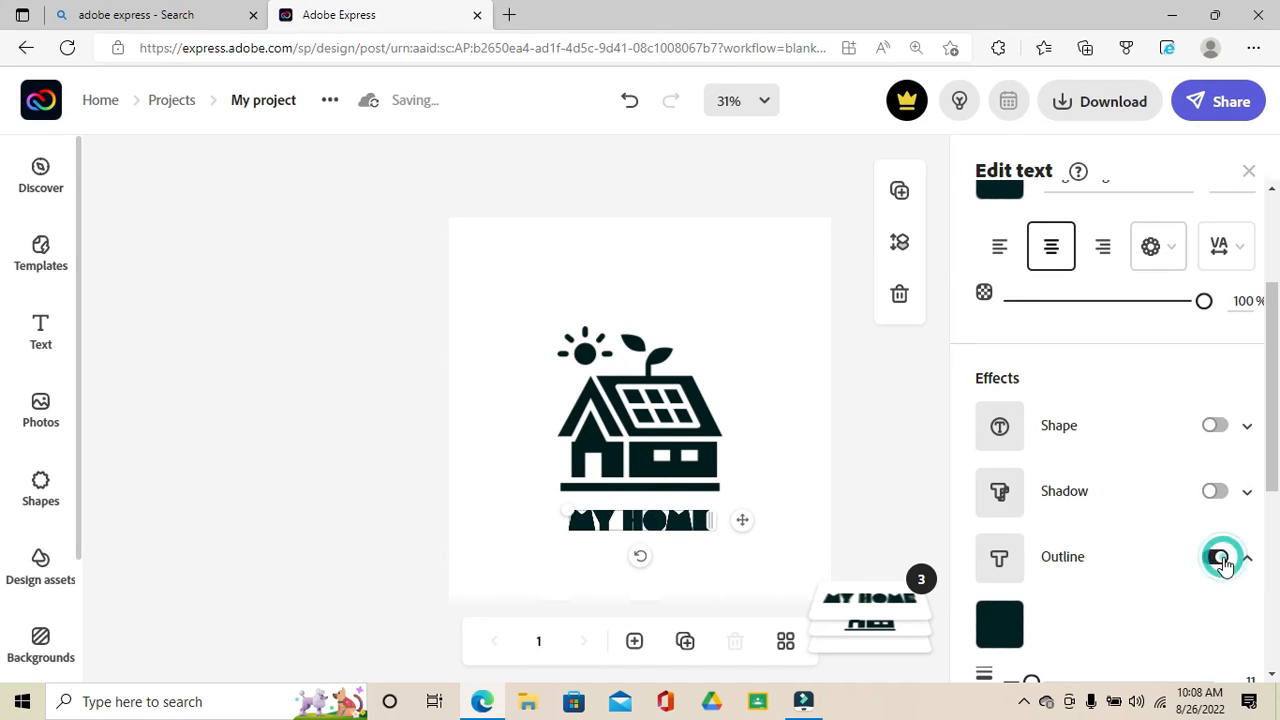
{"action": "left_click", "coordinate": [1218, 558]}
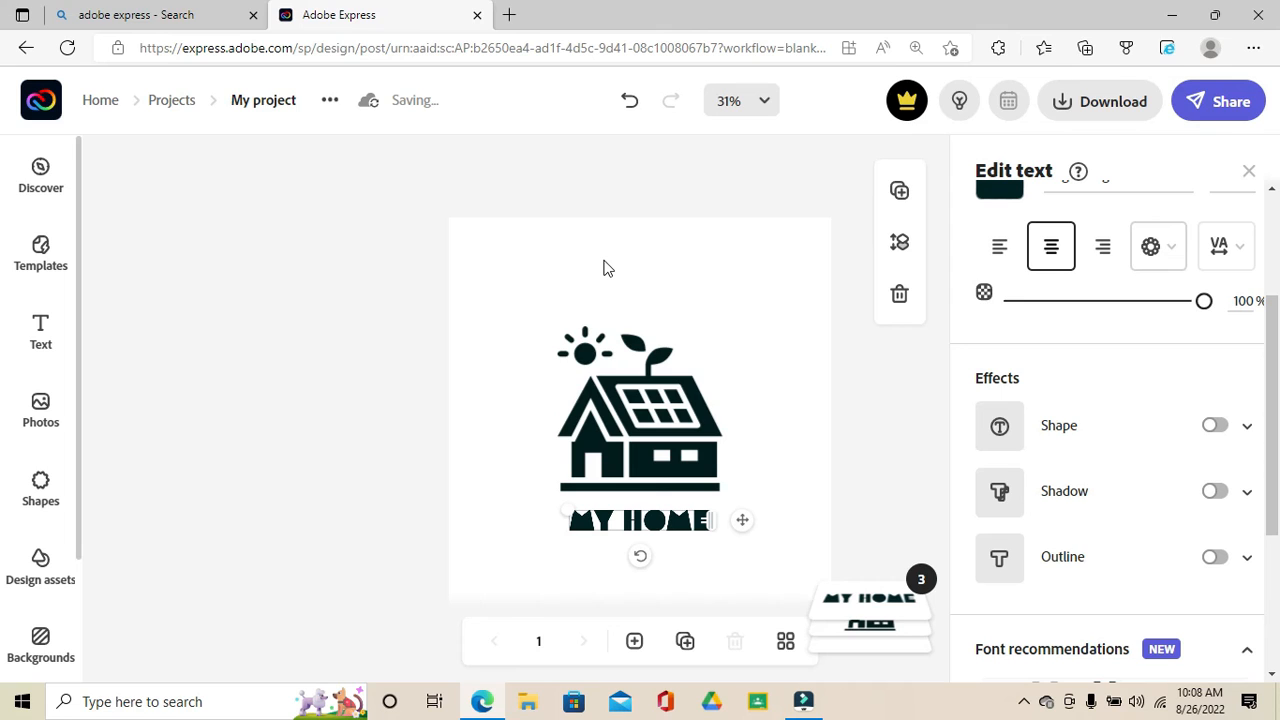
{"action": "left_click", "coordinate": [1248, 171]}
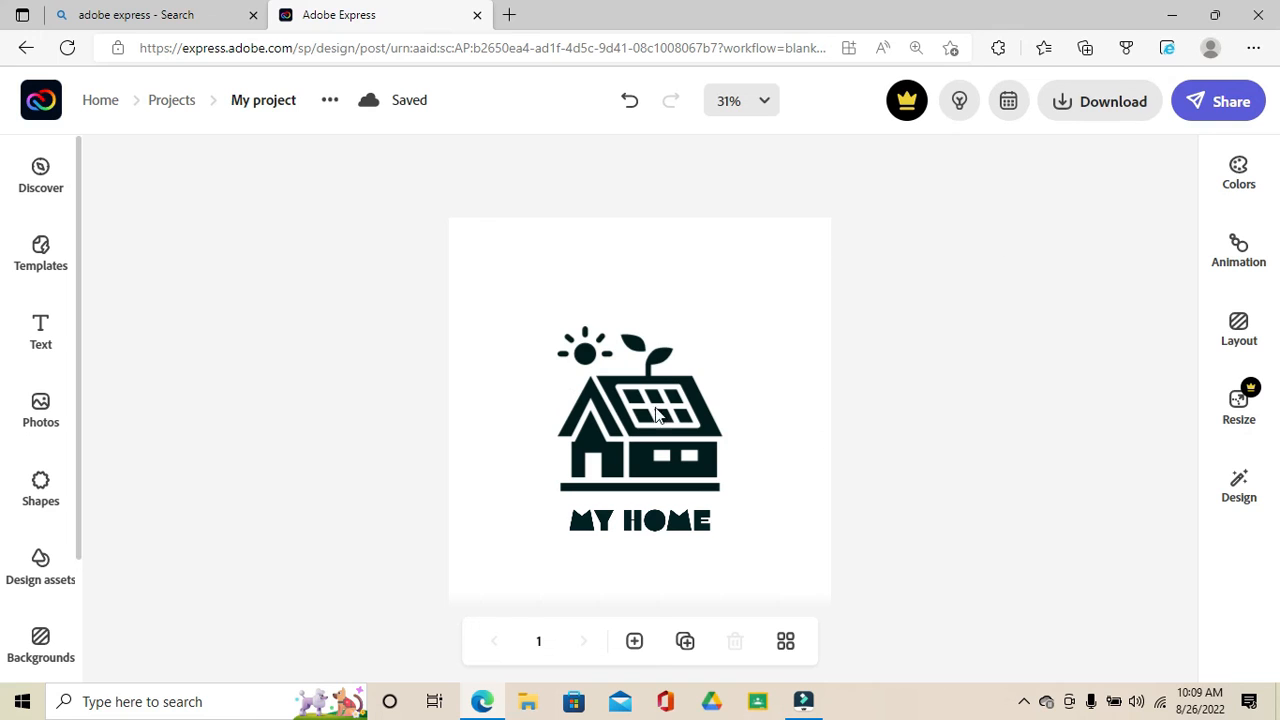
- Download the logo as a PNG and show the downloaded file in its folder
{"action": "left_click", "coordinate": [1072, 108]}
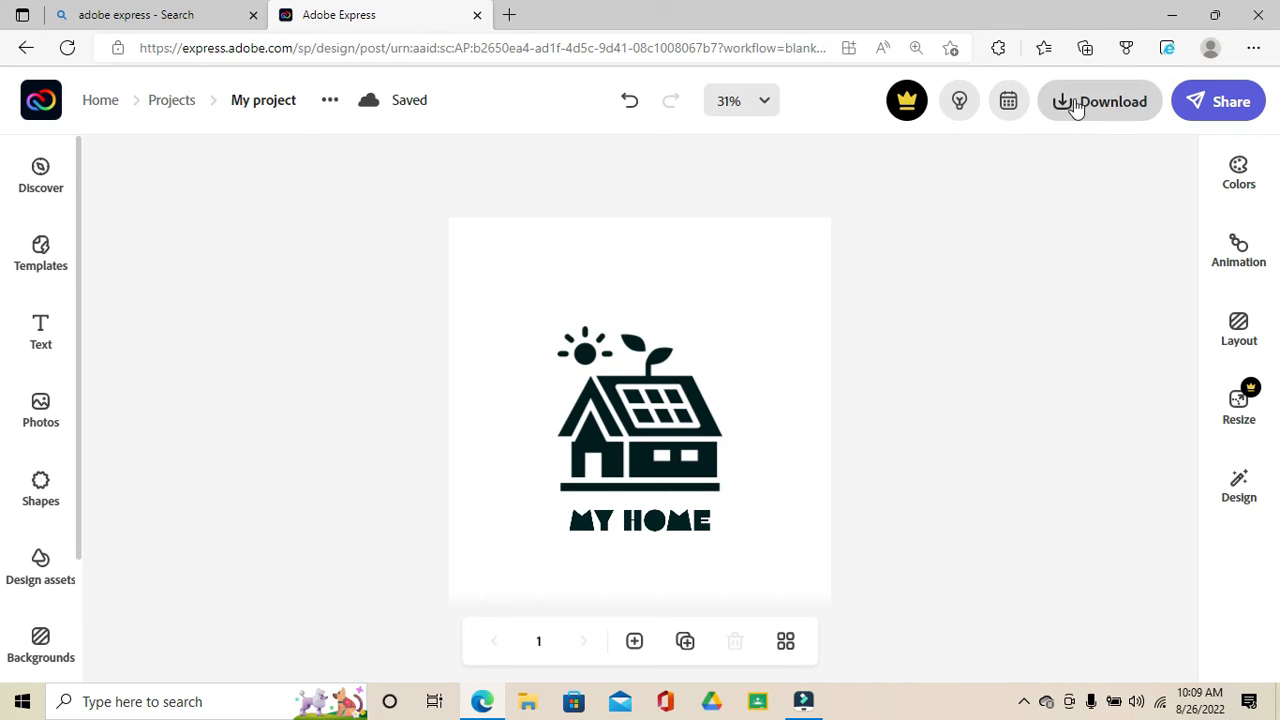
{"action": "left_click", "coordinate": [1075, 105]}
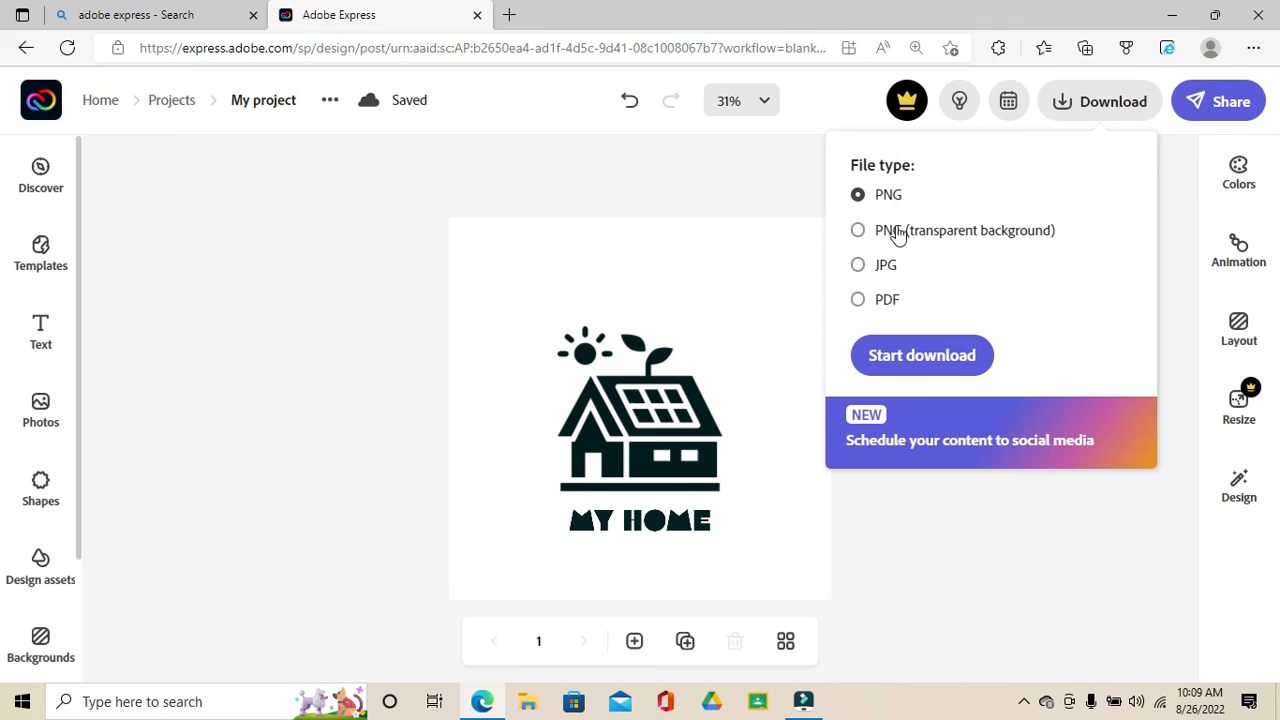
{"action": "left_click", "coordinate": [925, 358]}
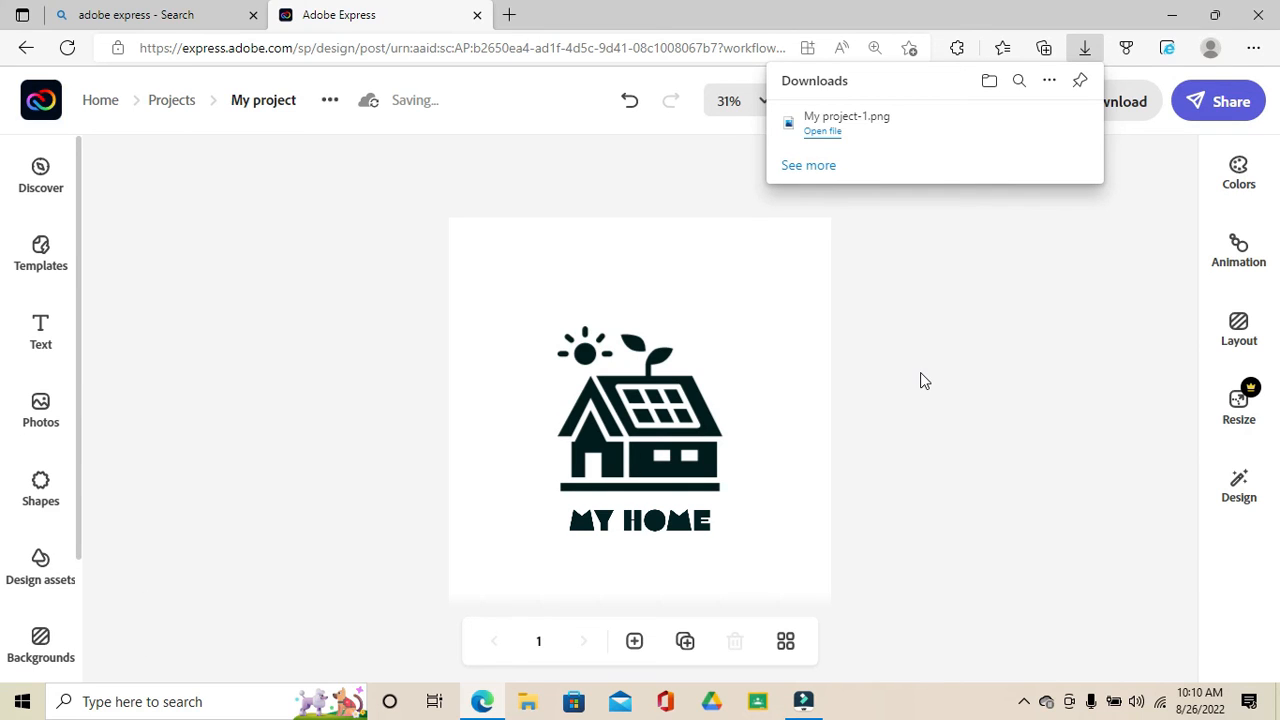
{"action": "mouse_move", "coordinate": [989, 126]}
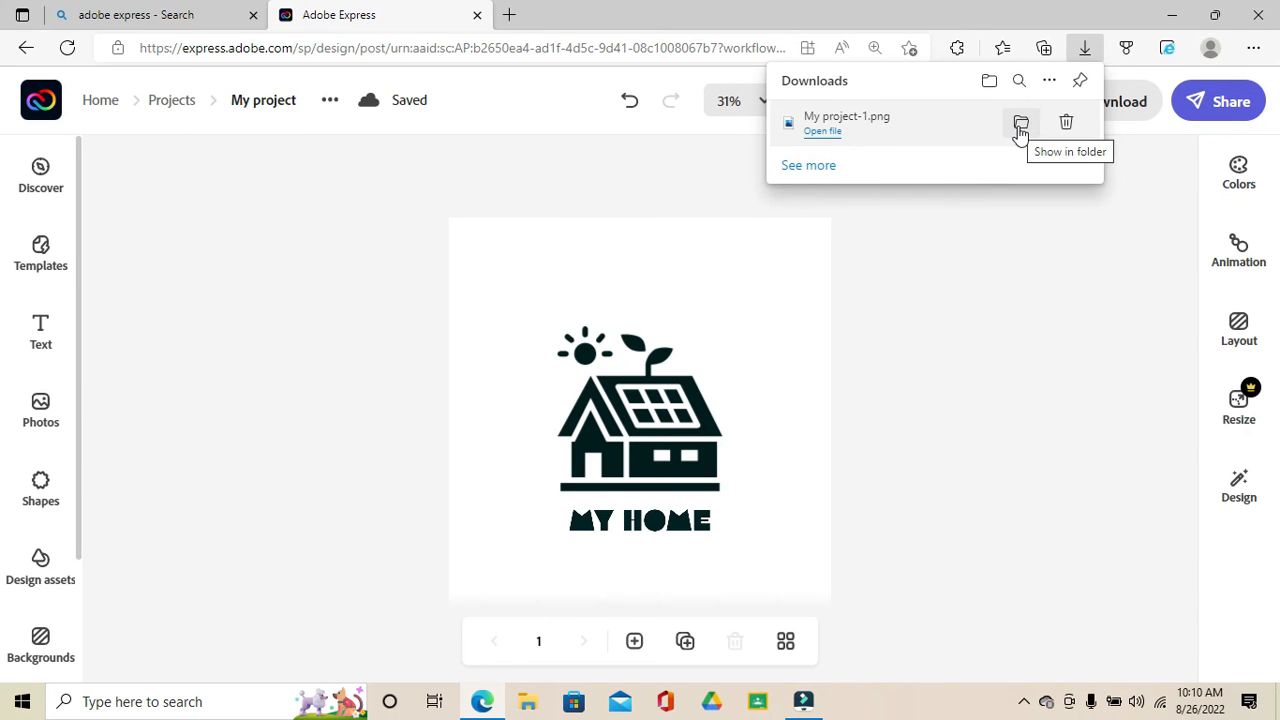
{"action": "left_click", "coordinate": [1020, 127]}
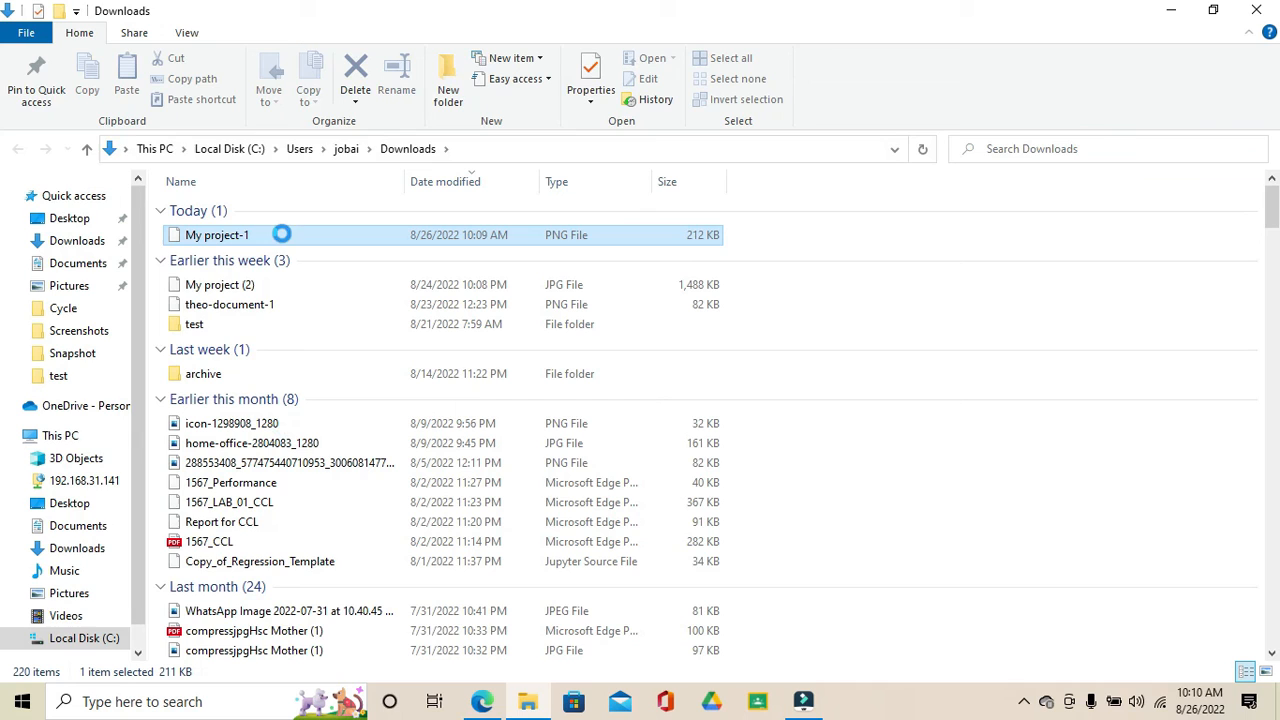
- Return to Adobe Express in the browser and rename the project to "gfhd"
{"action": "left_click", "coordinate": [487, 702]}
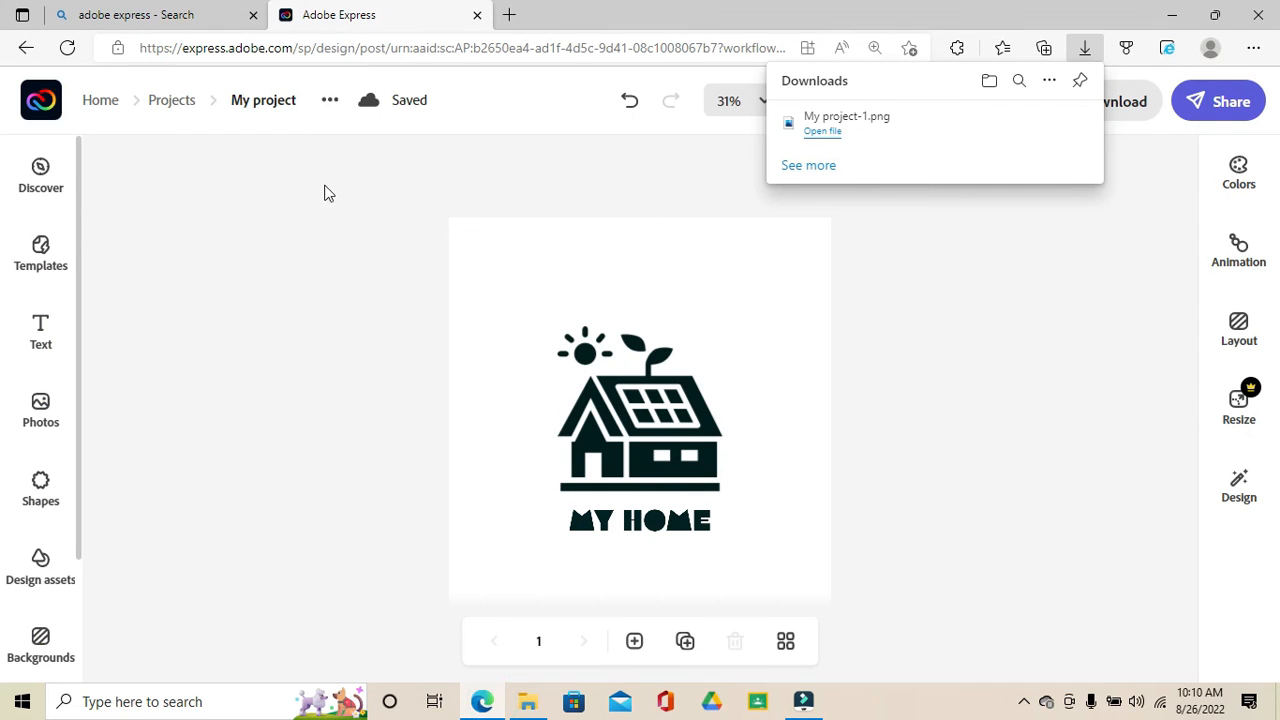
{"action": "left_click", "coordinate": [294, 99]}
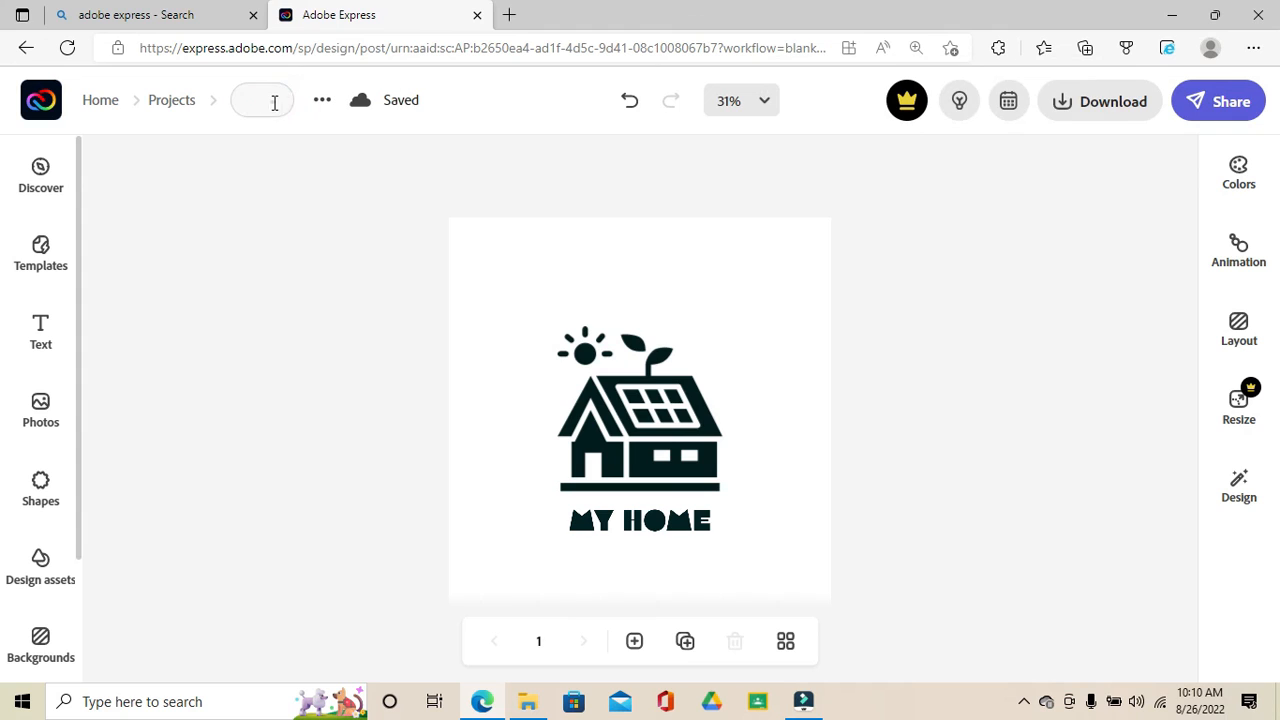
{"action": "type", "text": "gfhd"}
{"action": "left_click", "coordinate": [356, 218]}
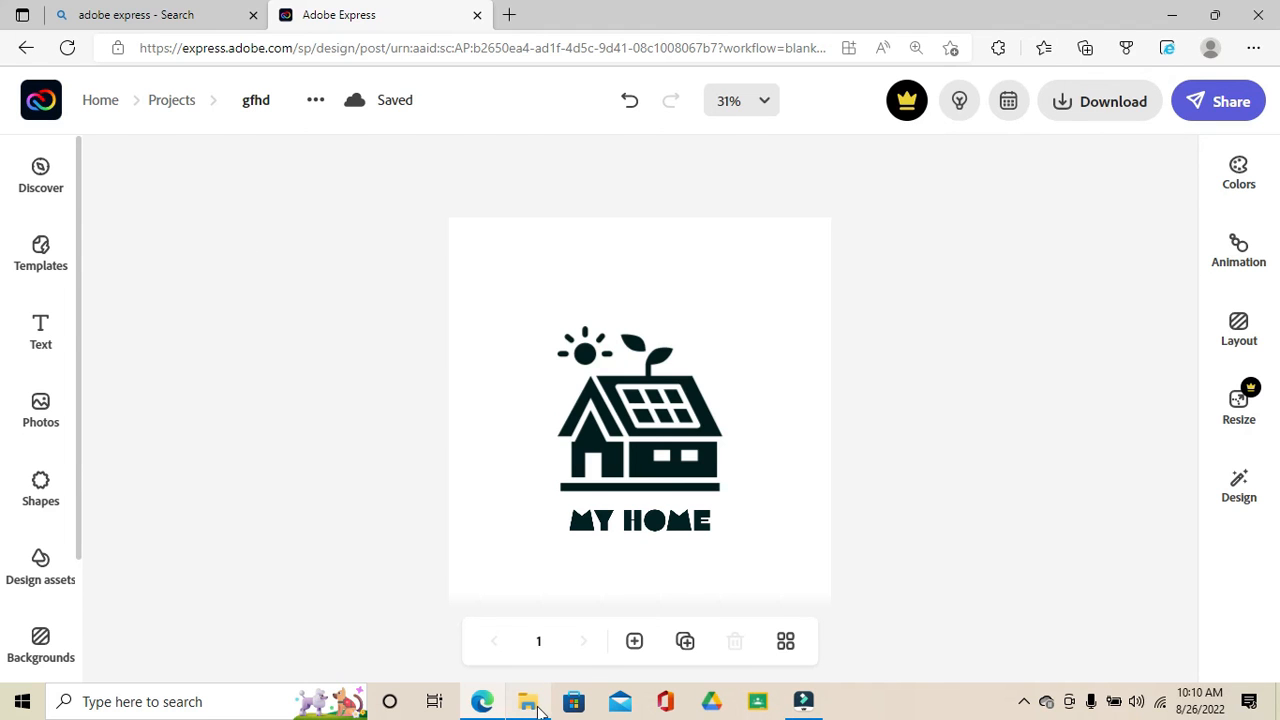
- Switch to File Explorer and open the downloaded My project-1 PNG to examine the finished logo
{"action": "left_click", "coordinate": [537, 705]}
{"action": "left_click", "coordinate": [343, 233]}
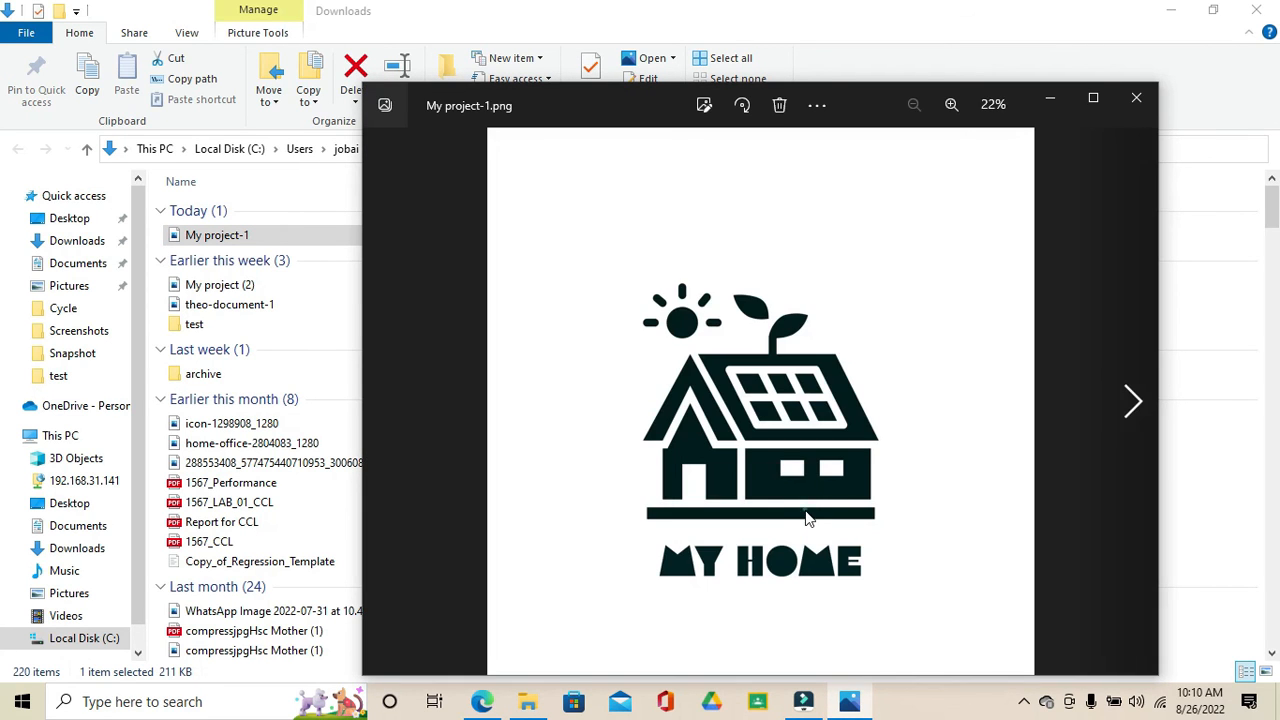
{"action": "double_click", "coordinate": [805, 516]}
{"action": "double_click", "coordinate": [767, 446]}
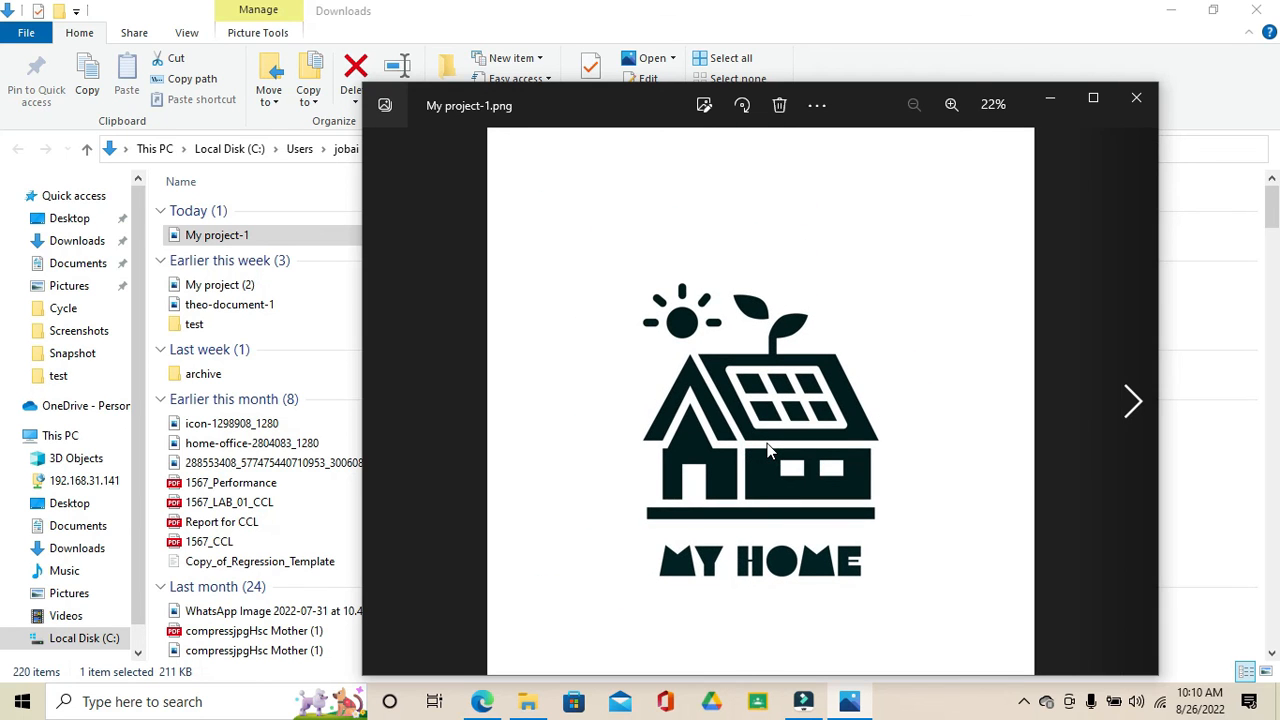